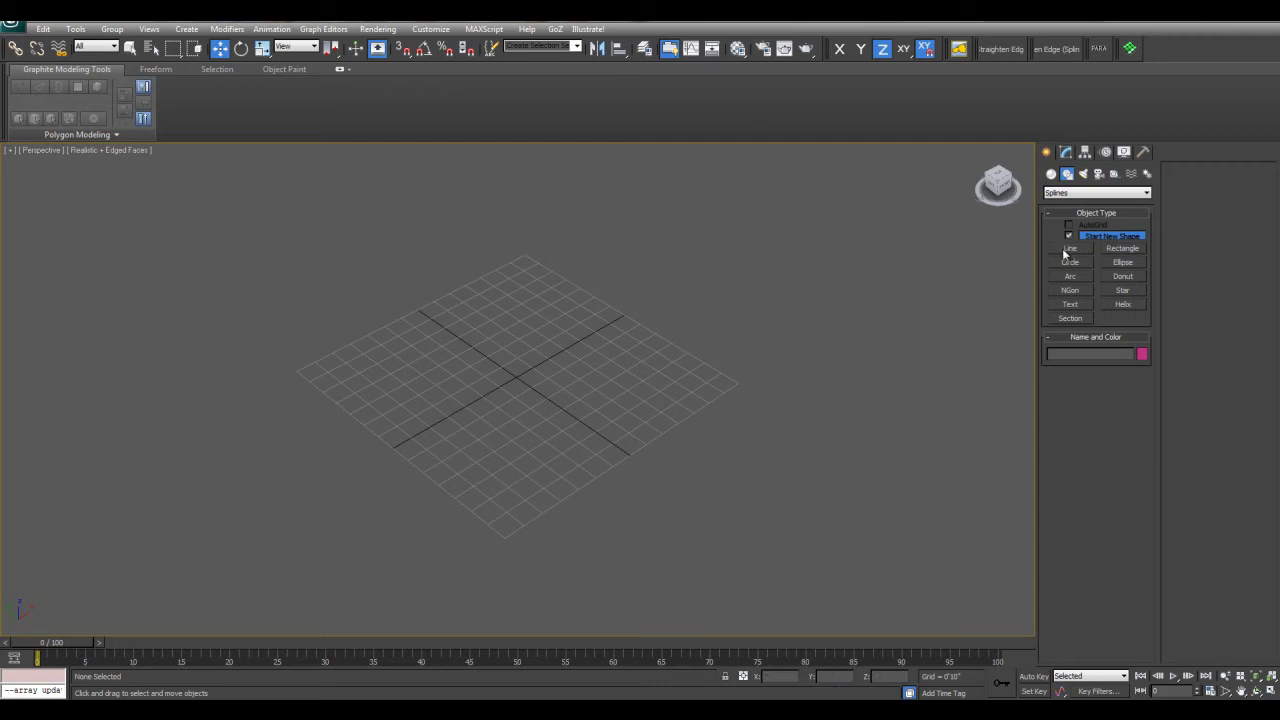
# Draw an open four-point line running diagonally across the grid in the perspective view.
pyautogui.click(1070, 248)
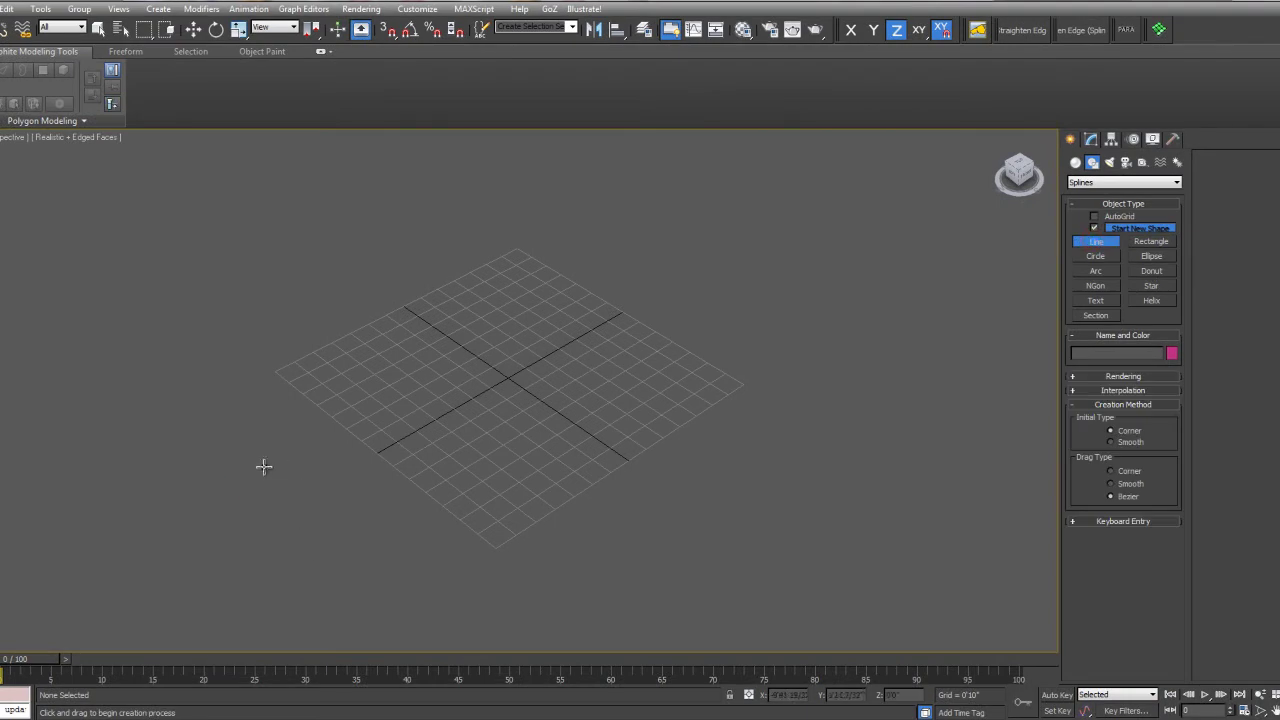
pyautogui.click(232, 483)
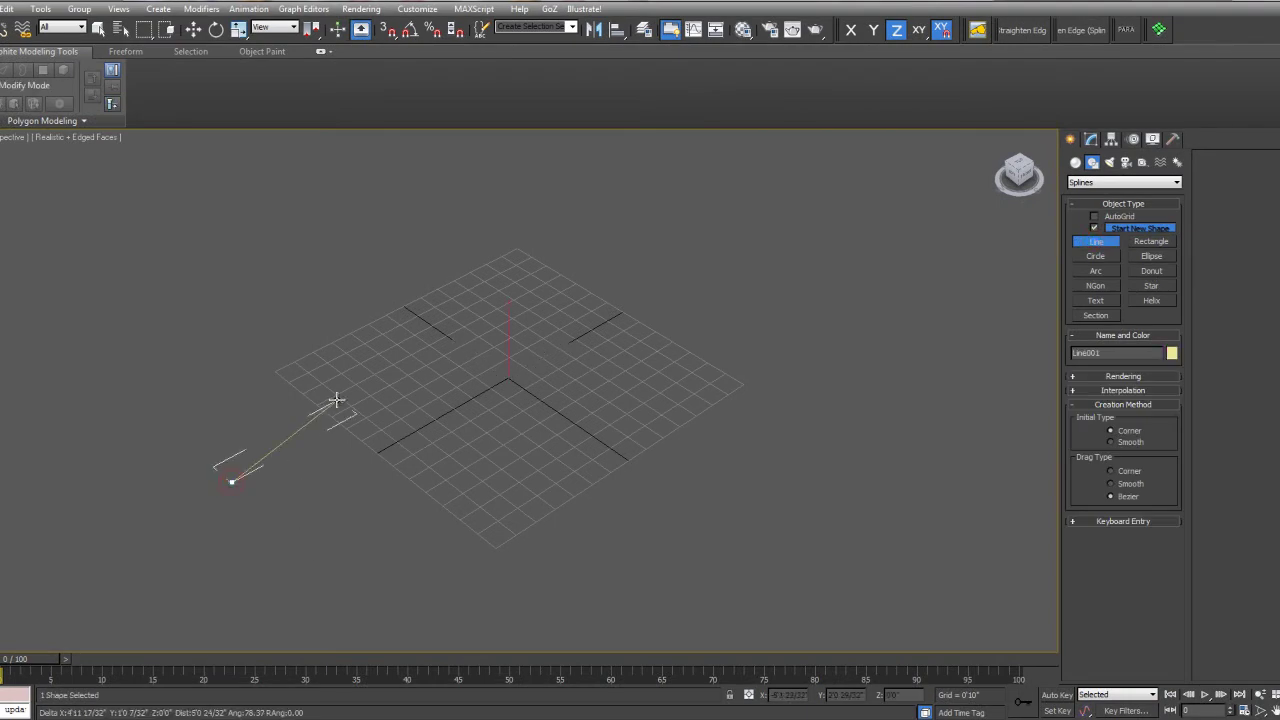
pyautogui.click(335, 400)
pyautogui.click(513, 338)
pyautogui.click(640, 254)
pyautogui.rightClick(640, 254)
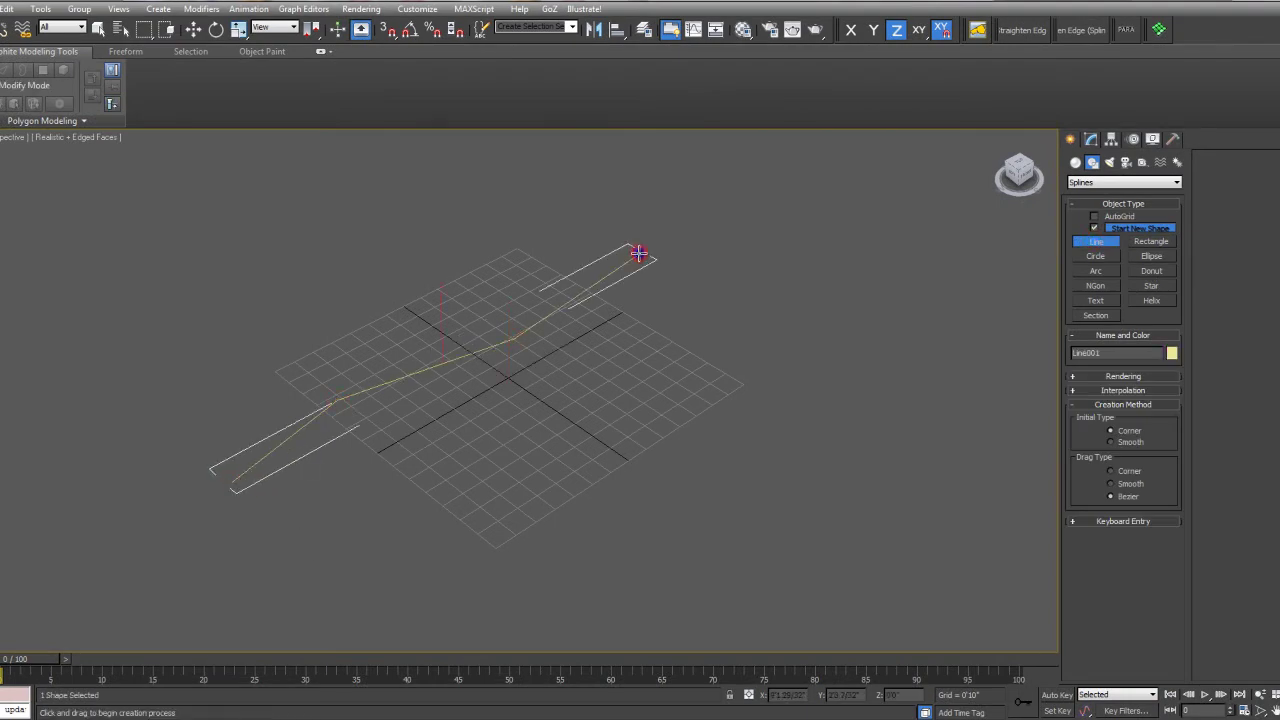
# Select all four vertices of the line and change their vertex type to Smooth.
pyautogui.click(1091, 140)
pyautogui.click(1073, 196)
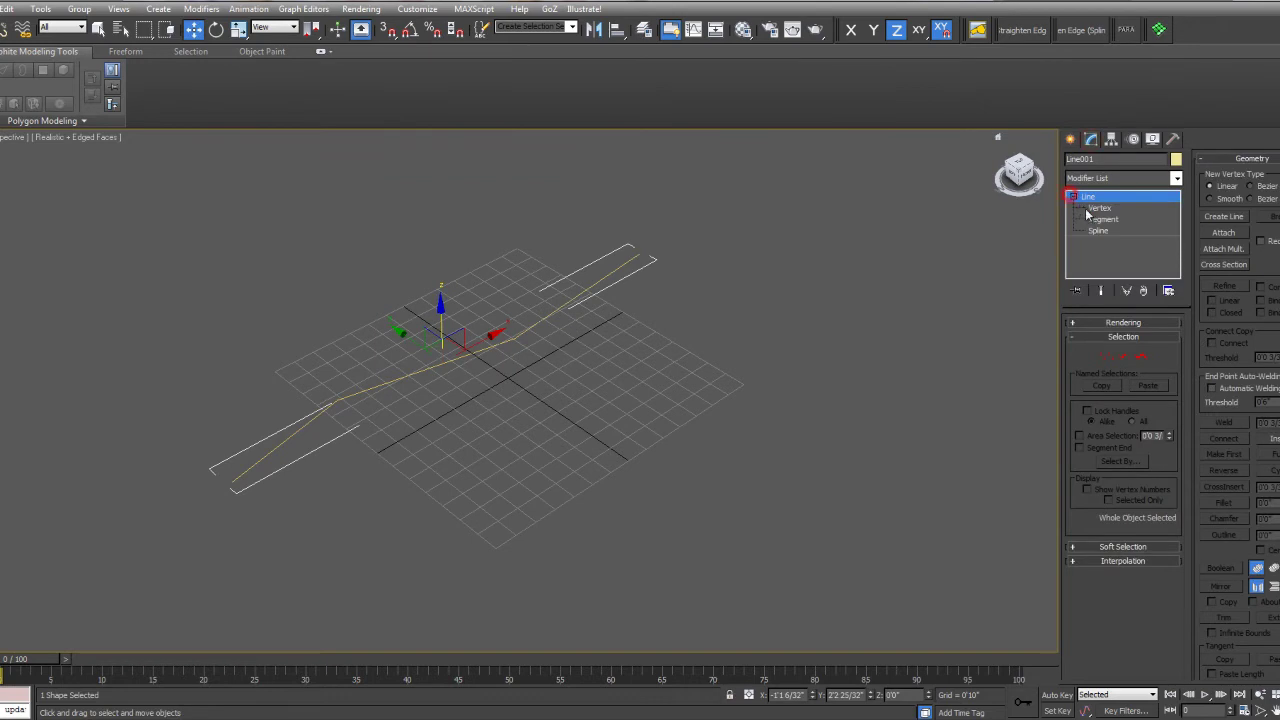
pyautogui.click(1099, 207)
pyautogui.moveTo(104, 207); pyautogui.dragTo(709, 537)
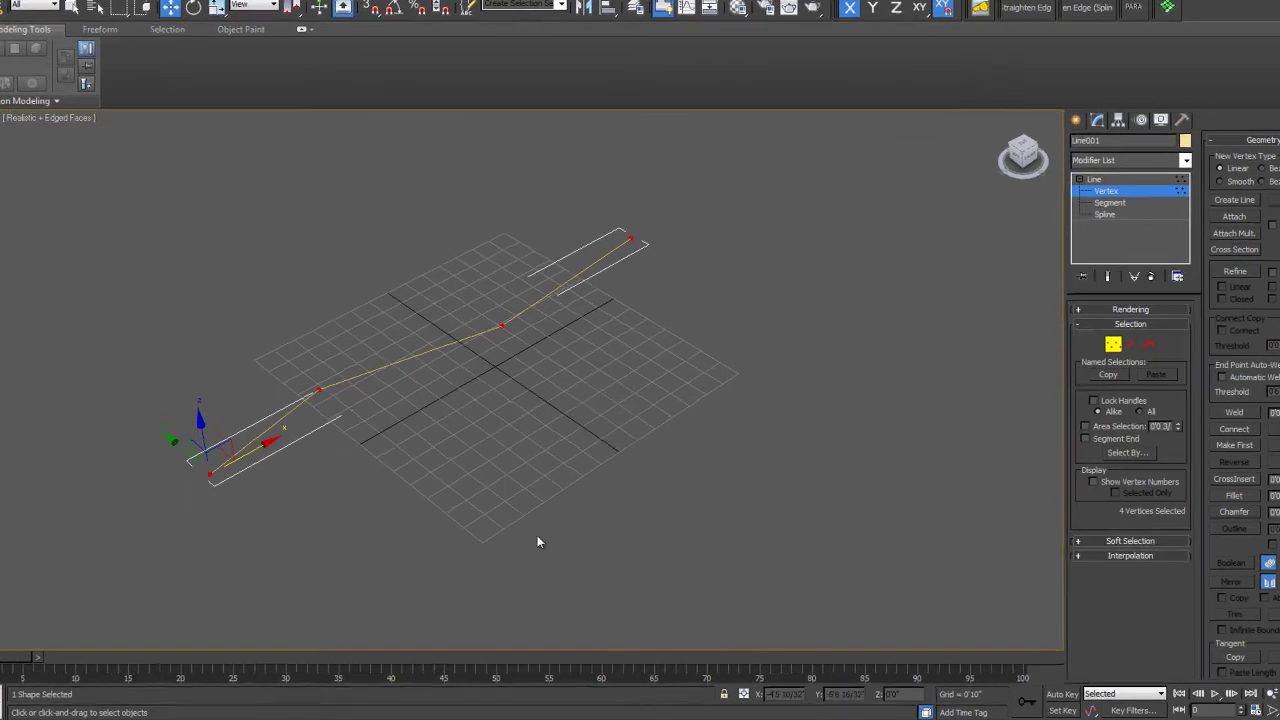
pyautogui.rightClick(510, 342)
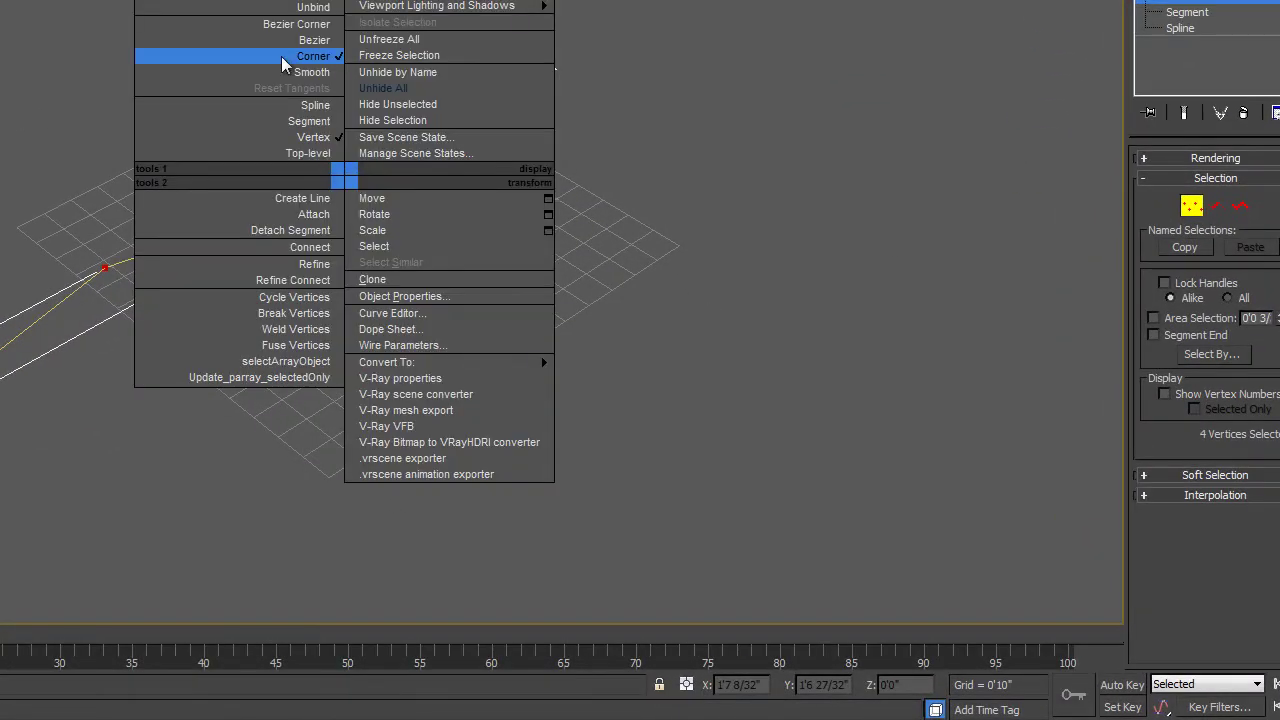
pyautogui.click(310, 72)
# Reshape the line by raising its third vertex along Z and moving its second vertex down and sideways along Y.
pyautogui.keyDown('alt'); pyautogui.moveTo(317, 278); pyautogui.dragTo(343, 260, button='middle'); pyautogui.keyUp('alt')
pyautogui.moveTo(369, 220); pyautogui.dragTo(323, 163)
pyautogui.moveTo(338, 114); pyautogui.dragTo(314, 36)
pyautogui.keyDown('alt'); pyautogui.moveTo(108, 260); pyautogui.dragTo(305, 293, button='middle'); pyautogui.keyUp('alt')
pyautogui.click(132, 246)
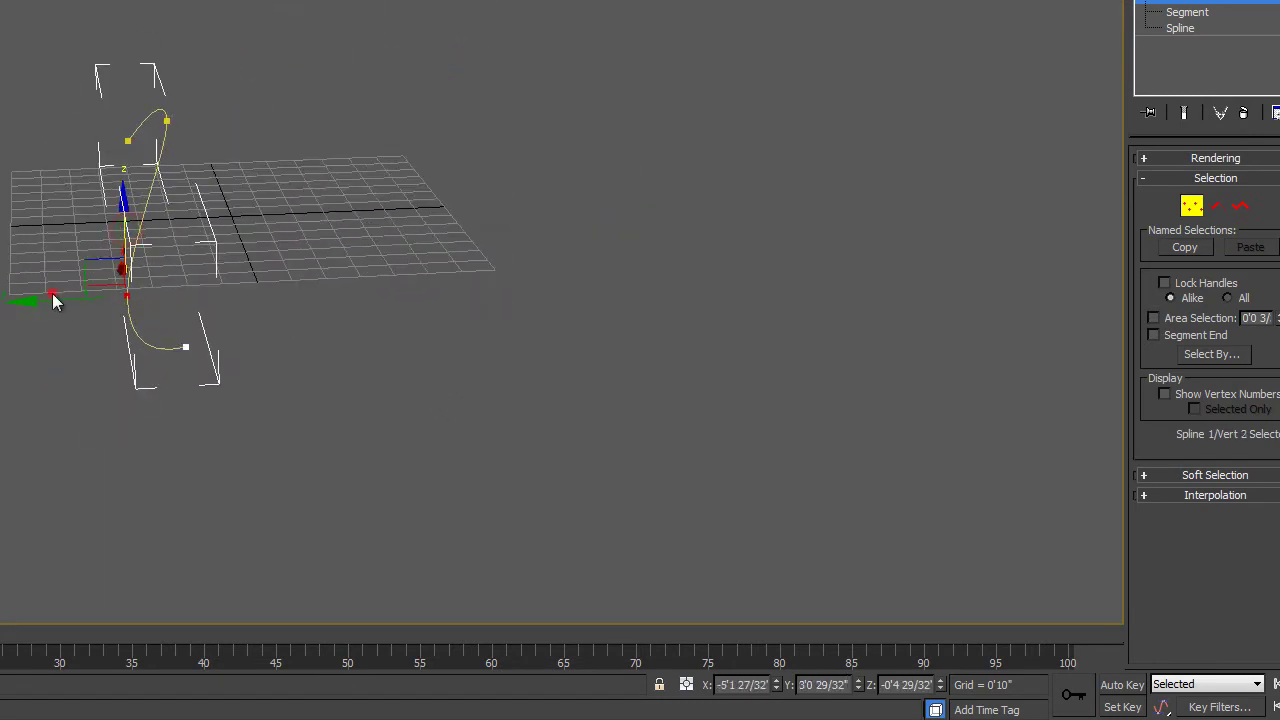
pyautogui.click(52, 293)
pyautogui.click(115, 276)
pyautogui.moveTo(74, 303)
pyautogui.mouseDown()
pyautogui.moveTo(171, 302)
pyautogui.moveTo(68, 302)
pyautogui.mouseUp()
pyautogui.hotkey('shift', 'z')
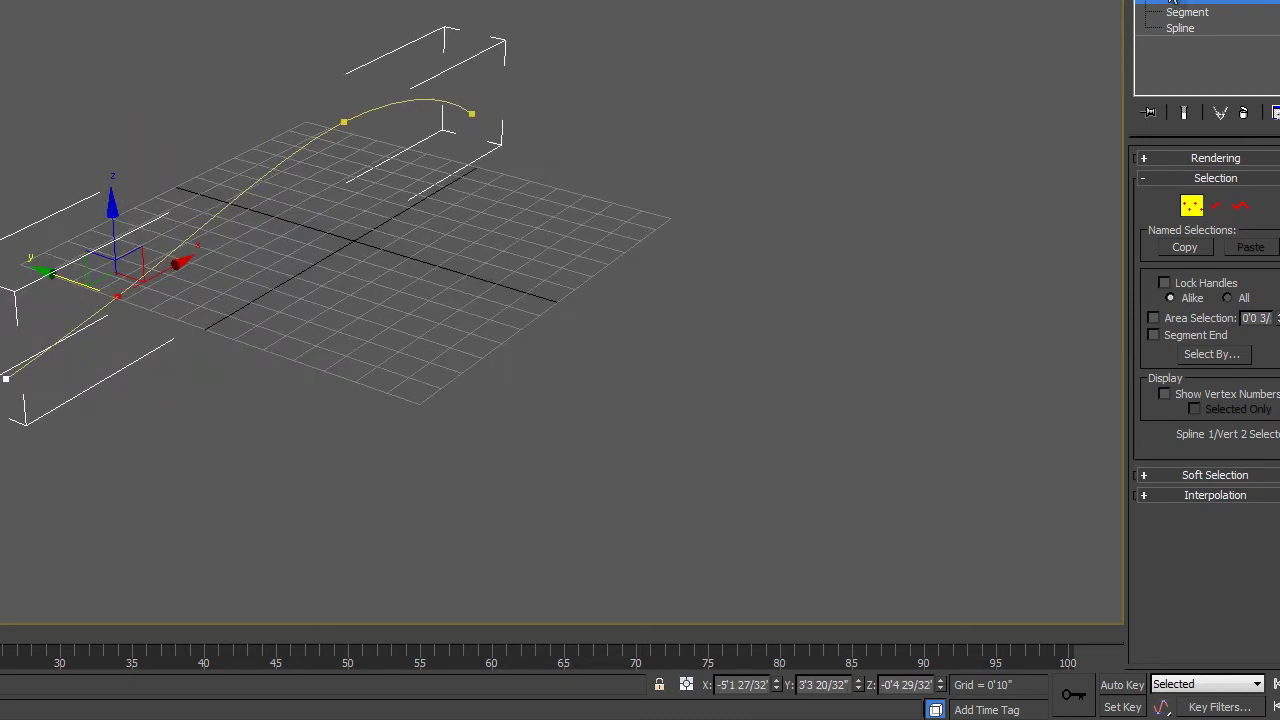
pyautogui.click(1170, 2)
# Copy the curve once along the Y axis, and copy both curves upward along the Z axis.
pyautogui.keyDown('alt'); pyautogui.moveTo(725, 160); pyautogui.dragTo(684, 320, button='middle'); pyautogui.keyUp('alt')
pyautogui.moveTo(676, 342); pyautogui.dragTo(284, 82)
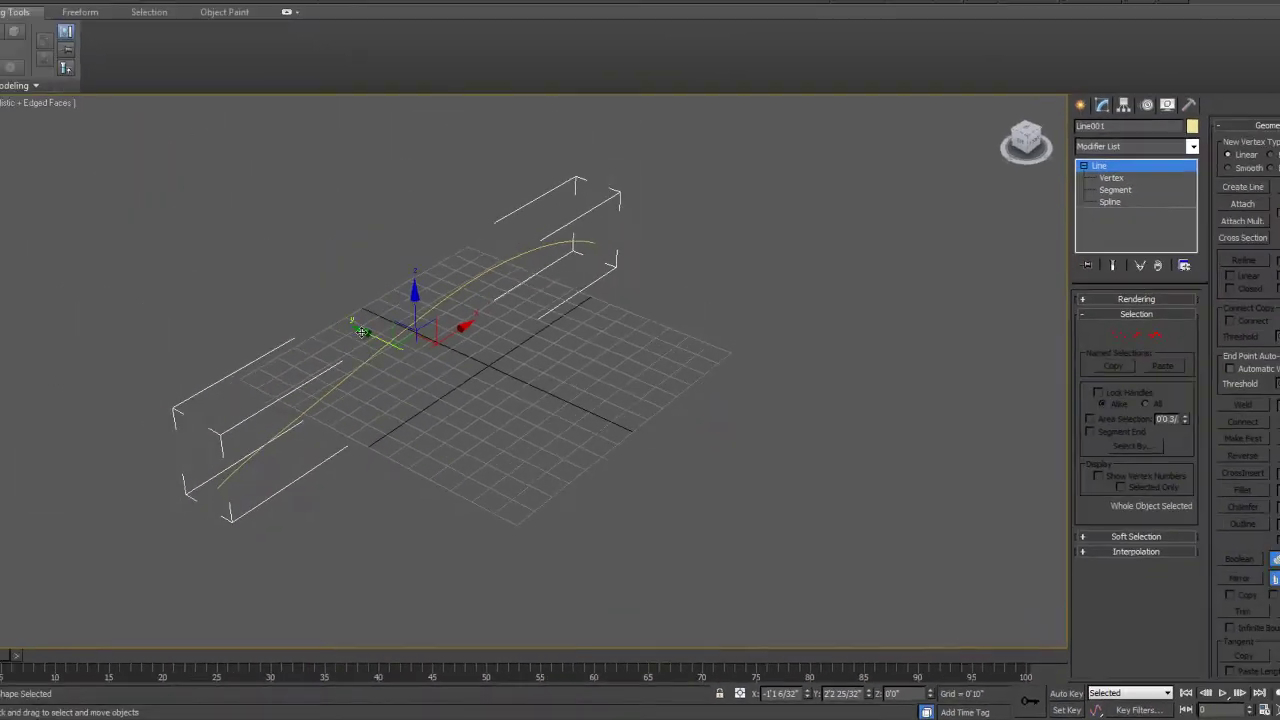
pyautogui.keyDown('shift'); pyautogui.moveTo(362, 333); pyautogui.dragTo(476, 386); pyautogui.keyUp('shift')
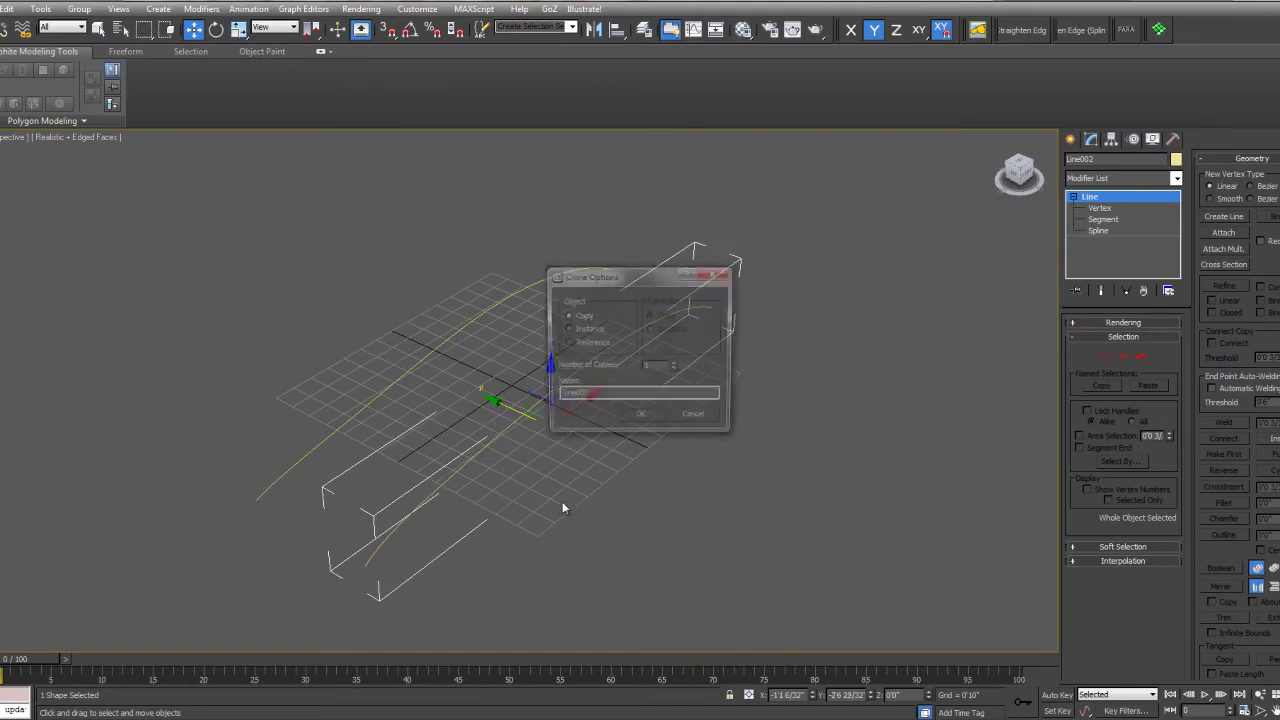
pyautogui.click(648, 416)
pyautogui.moveTo(491, 310); pyautogui.dragTo(503, 233)
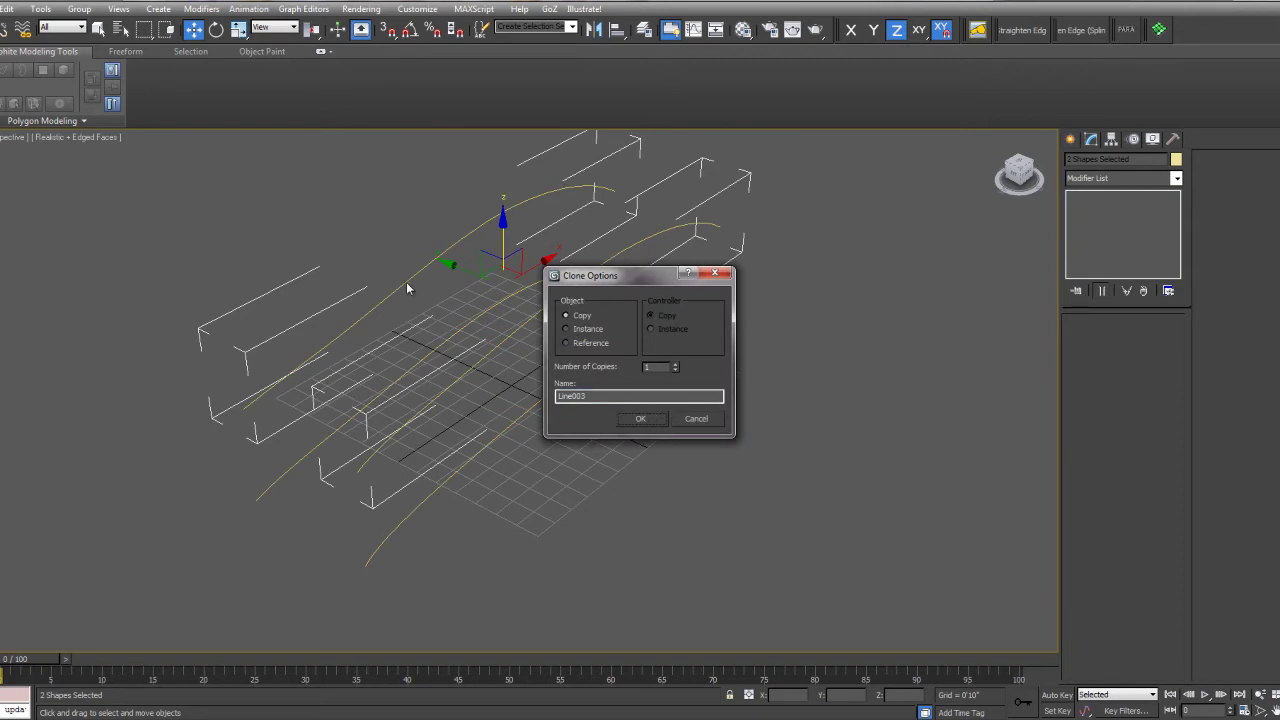
pyautogui.click(640, 417)
# Reshape the upper rear curve by lowering its third vertex along Z and moving its second vertex inward along Y.
pyautogui.click(563, 219)
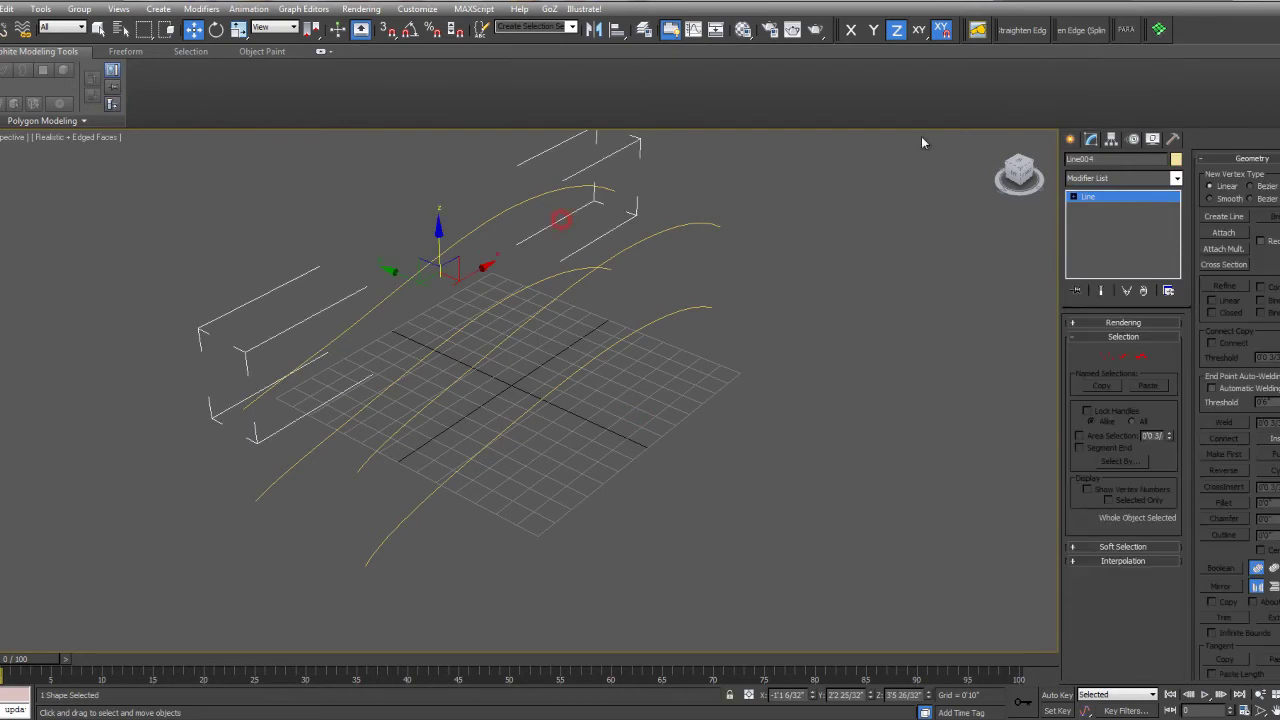
pyautogui.click(1073, 196)
pyautogui.click(1098, 209)
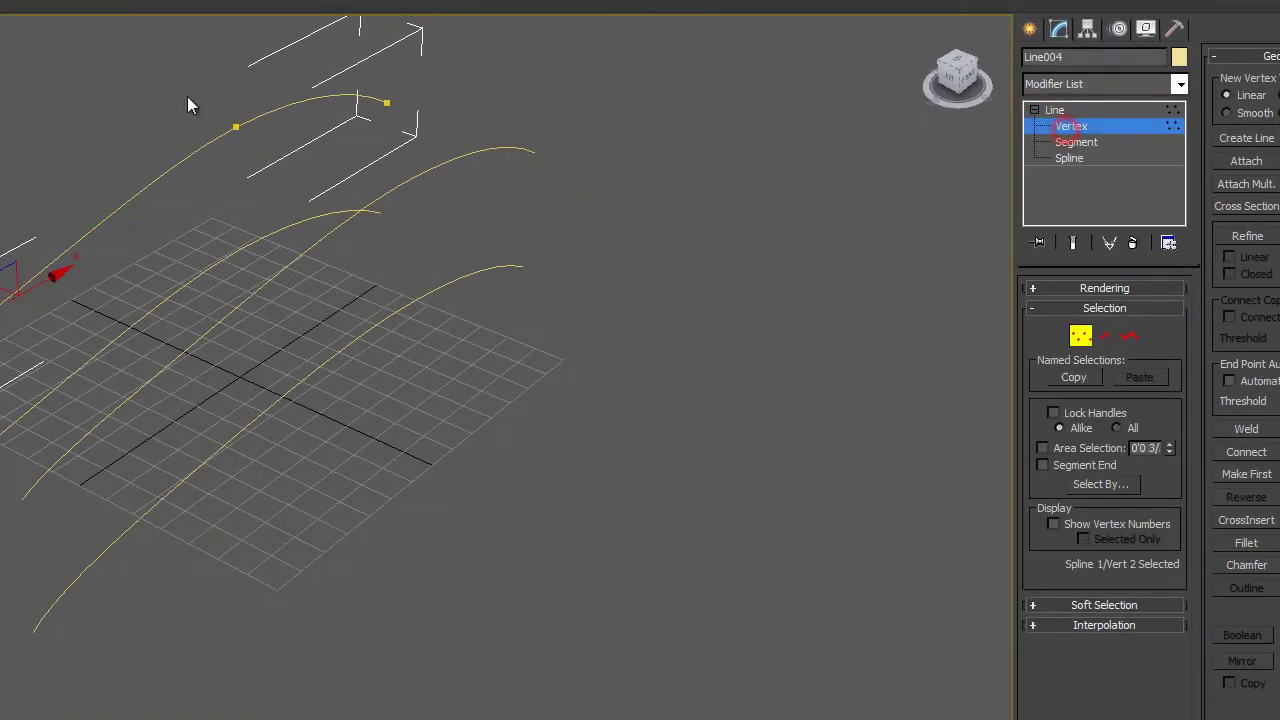
pyautogui.moveTo(187, 97); pyautogui.dragTo(258, 156)
pyautogui.keyDown('alt'); pyautogui.moveTo(258, 156); pyautogui.dragTo(338, 208, button='middle'); pyautogui.keyUp('alt')
pyautogui.moveTo(171, 125); pyautogui.dragTo(92, 127)
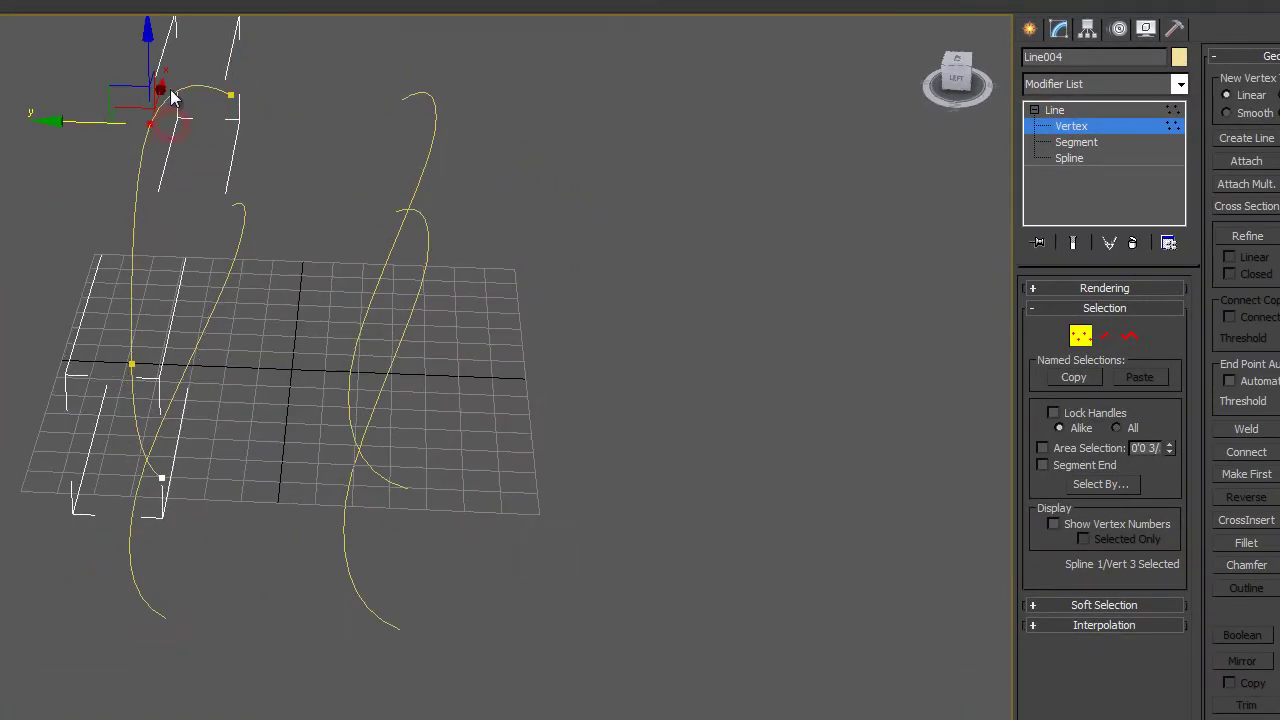
pyautogui.moveTo(151, 46); pyautogui.dragTo(151, 75)
pyautogui.click(97, 347)
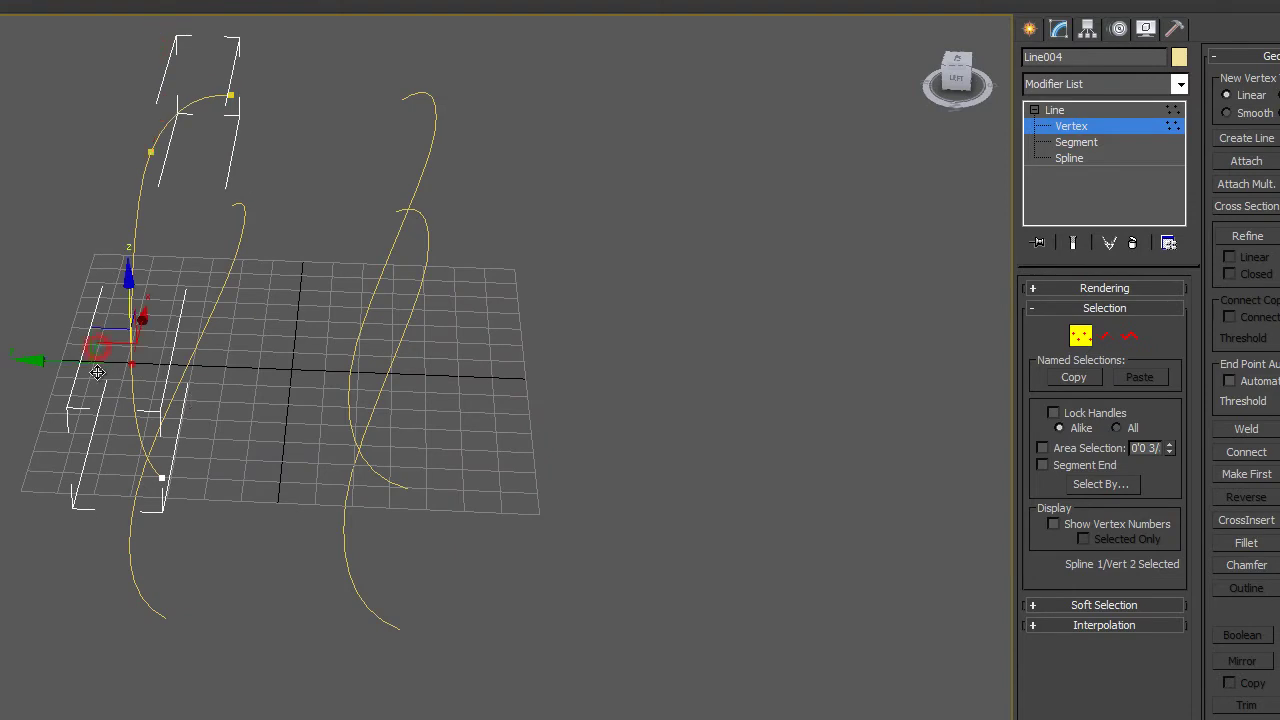
pyautogui.moveTo(64, 360); pyautogui.dragTo(116, 362)
pyautogui.click(1056, 121)
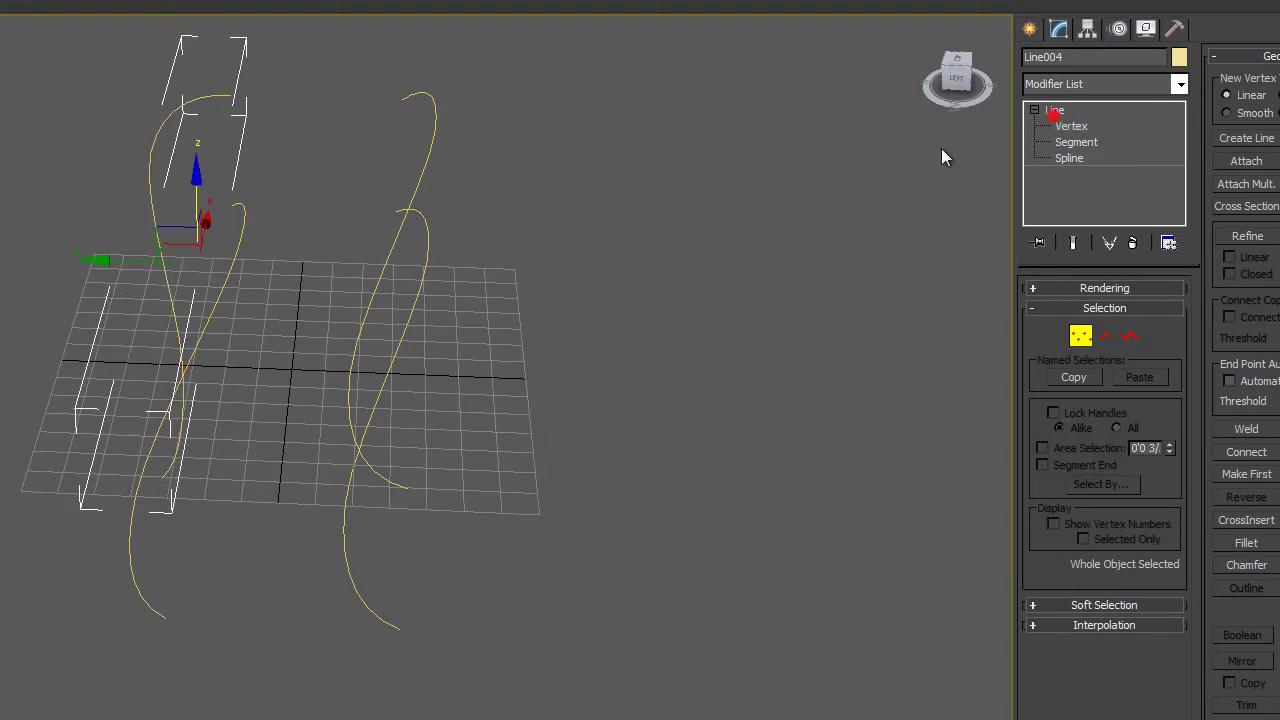
# Reshape the upper front curve by lowering its third vertex and raising its second vertex along Z.
pyautogui.moveTo(540, 166); pyautogui.dragTo(421, 125)
pyautogui.click(1035, 110)
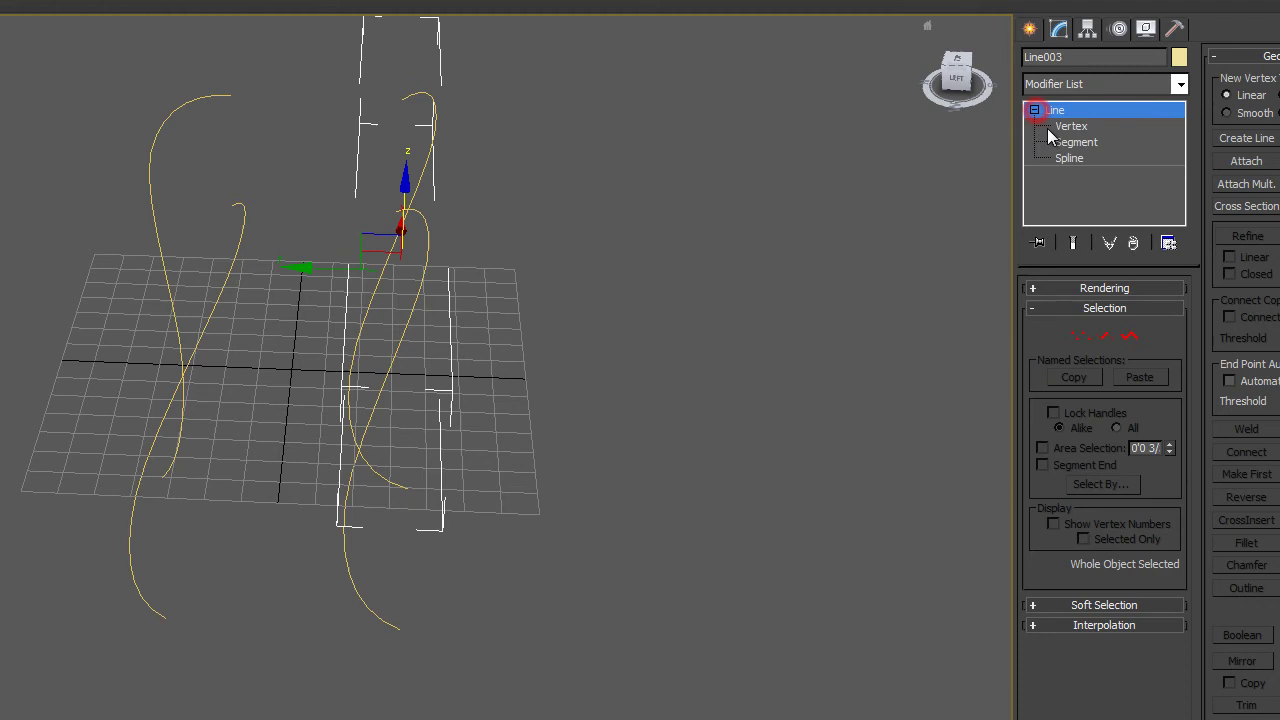
pyautogui.click(1052, 130)
pyautogui.keyDown('alt'); pyautogui.moveTo(590, 370); pyautogui.dragTo(434, 292, button='middle'); pyautogui.keyUp('alt')
pyautogui.click(626, 244)
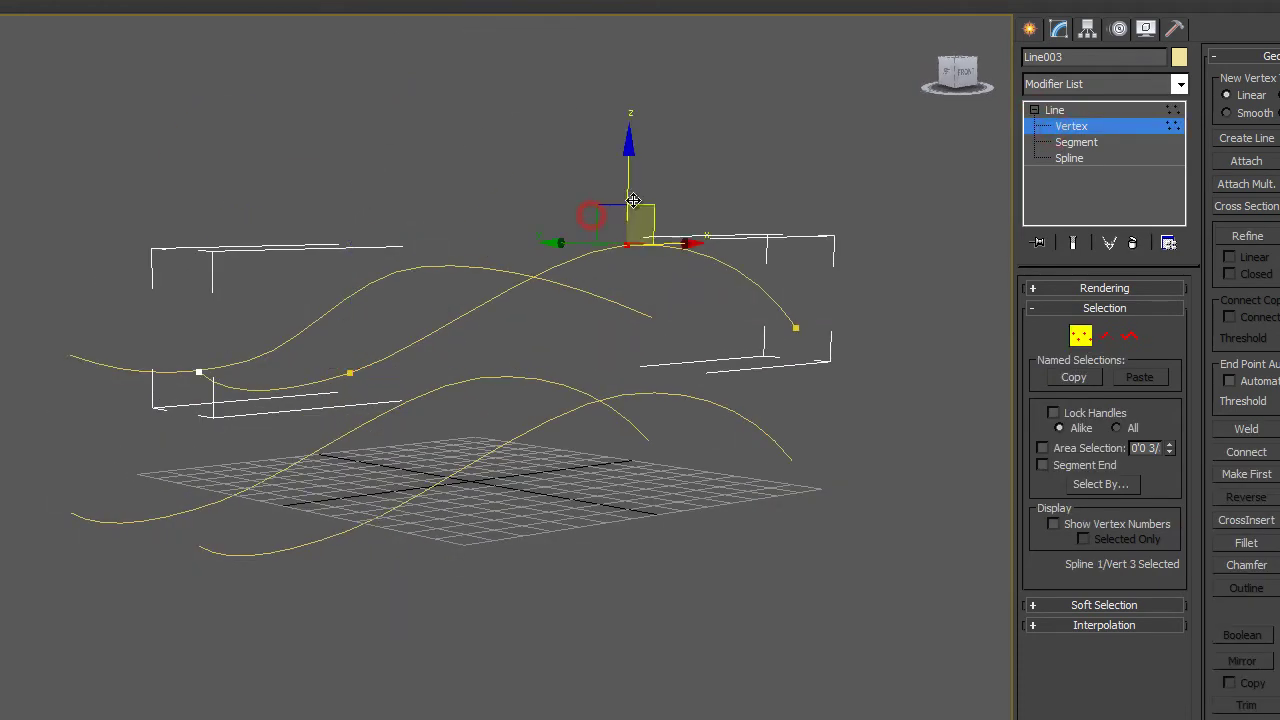
pyautogui.moveTo(629, 186); pyautogui.dragTo(629, 251)
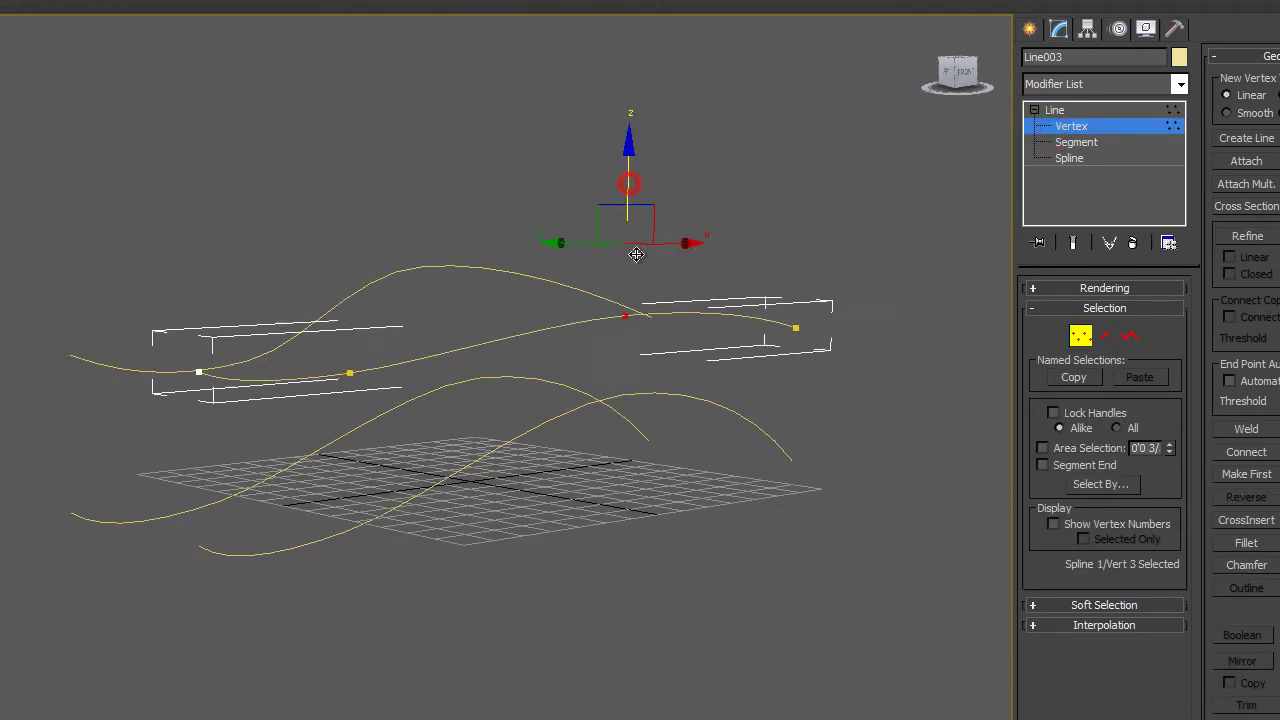
pyautogui.click(350, 372)
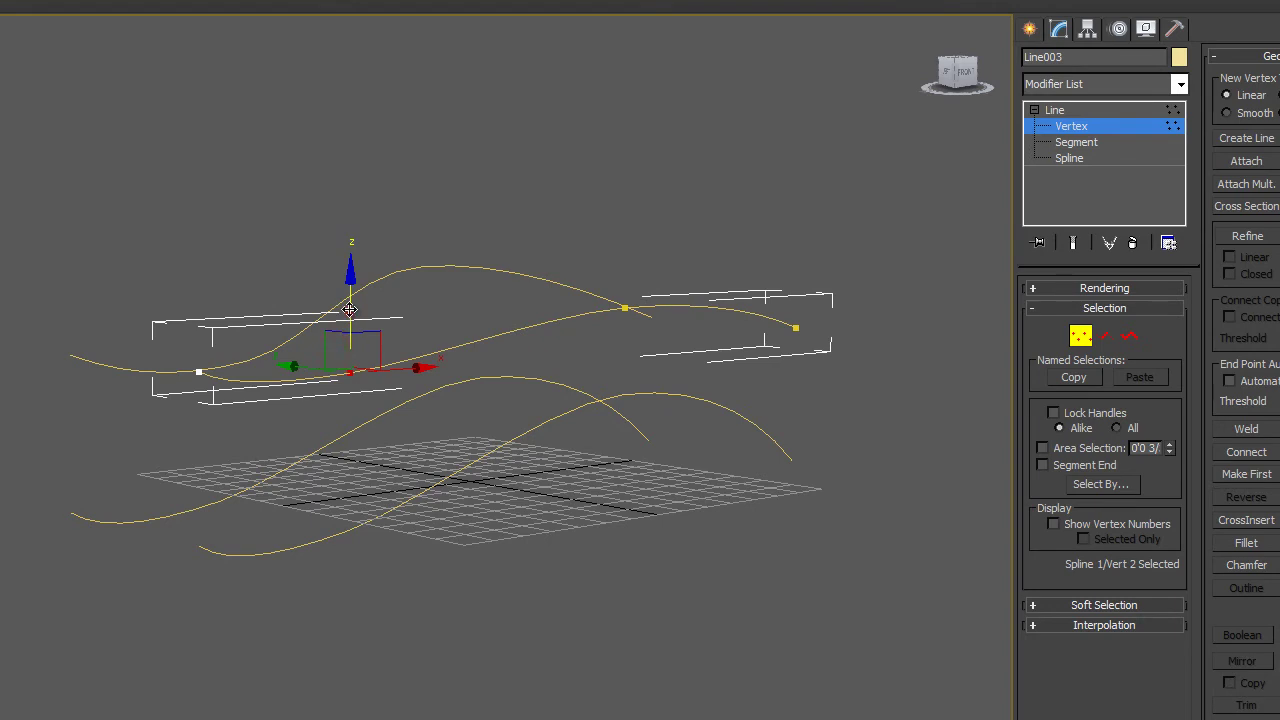
pyautogui.moveTo(343, 328); pyautogui.dragTo(343, 252)
pyautogui.click(1070, 114)
# Move the third vertex of the lower front curve along Y towards the middle of the grid.
pyautogui.click(692, 622)
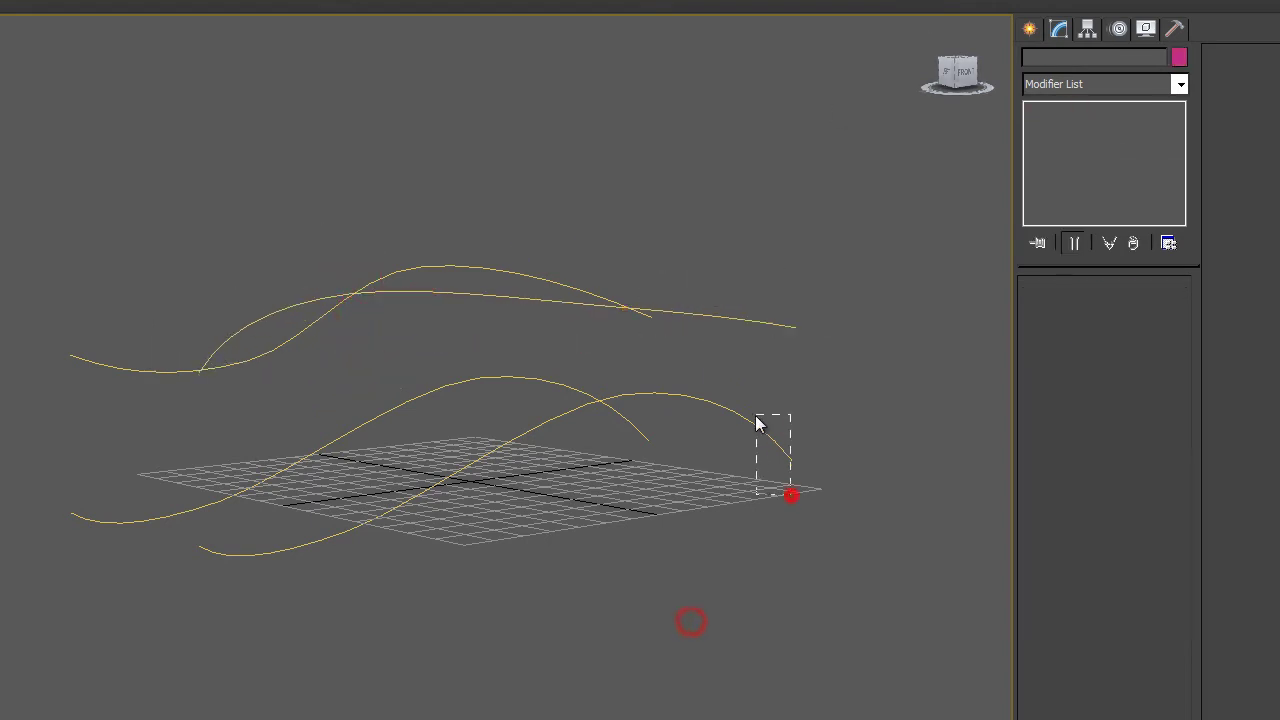
pyautogui.click(790, 492)
pyautogui.click(1035, 110)
pyautogui.click(1053, 131)
pyautogui.keyDown('alt'); pyautogui.moveTo(650, 550); pyautogui.dragTo(681, 587, button='middle'); pyautogui.keyUp('alt')
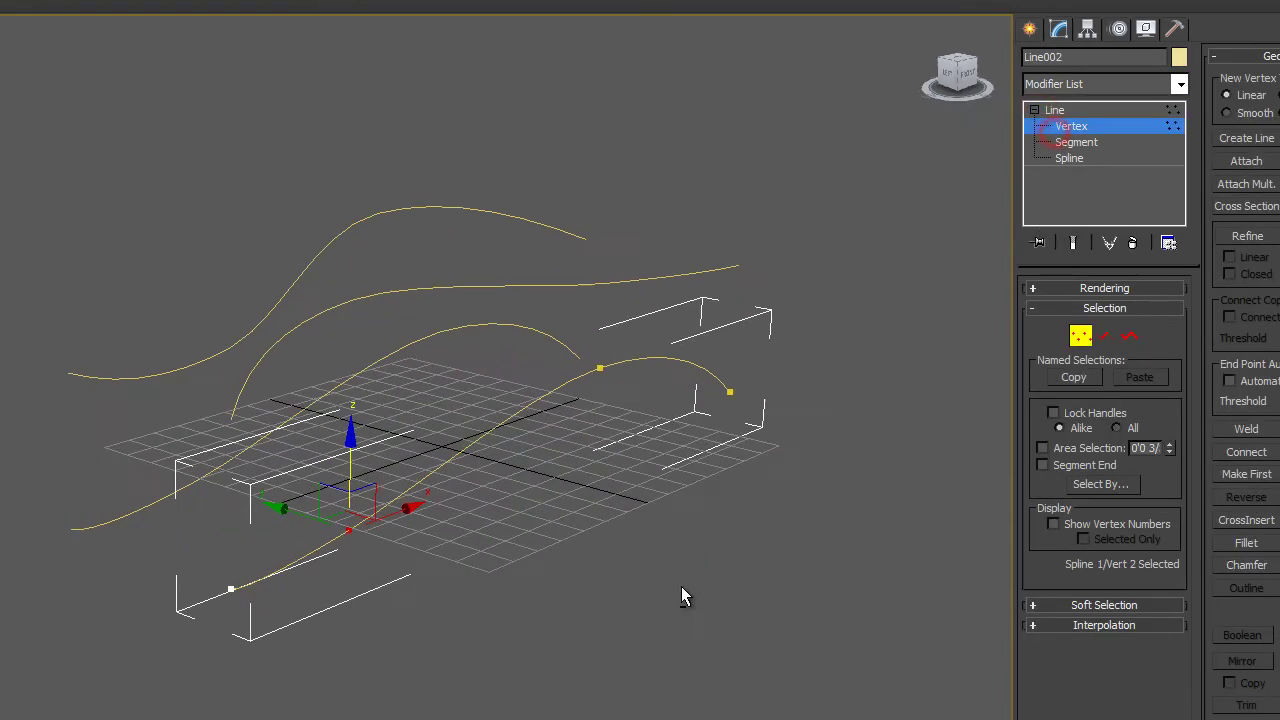
pyautogui.click(612, 380)
pyautogui.keyDown('alt'); pyautogui.moveTo(612, 380); pyautogui.dragTo(564, 380, button='middle'); pyautogui.keyUp('alt')
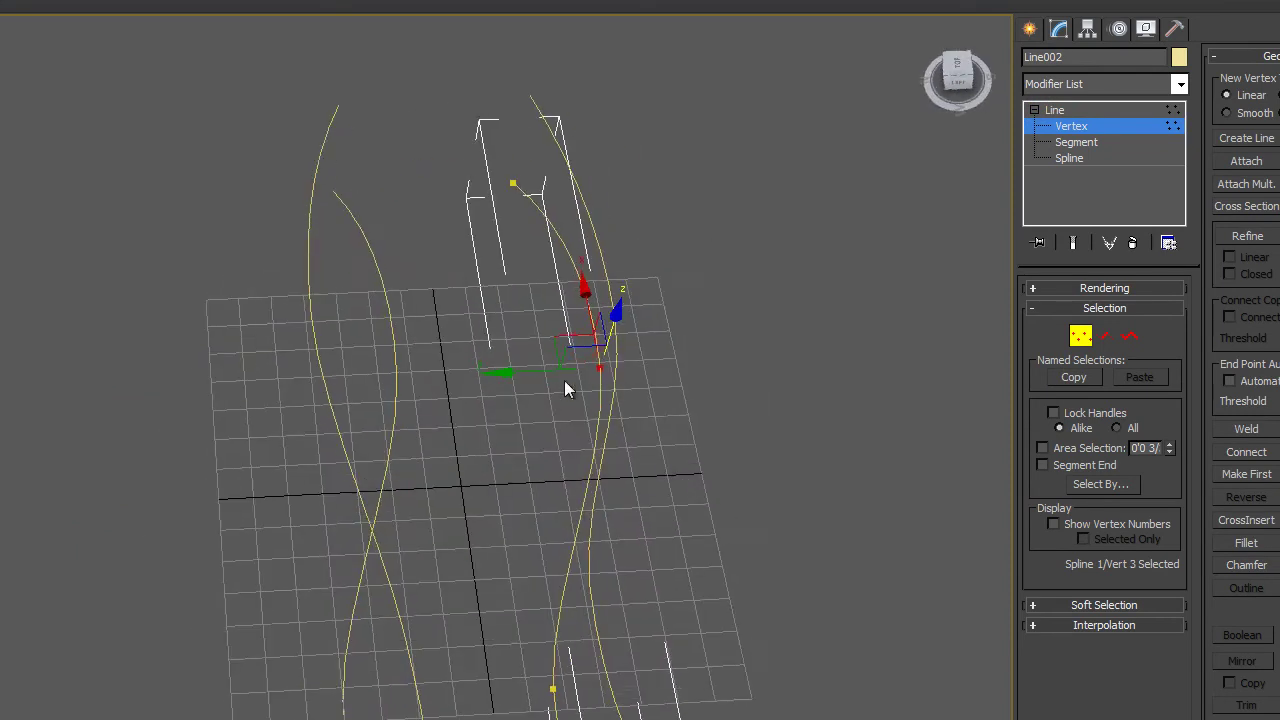
pyautogui.moveTo(535, 372); pyautogui.dragTo(460, 374)
# Shift the lower front curve's second vertex along Y and lower its third vertex along Z.
pyautogui.keyDown('alt'); pyautogui.moveTo(543, 523); pyautogui.dragTo(466, 551, button='middle'); pyautogui.keyUp('alt')
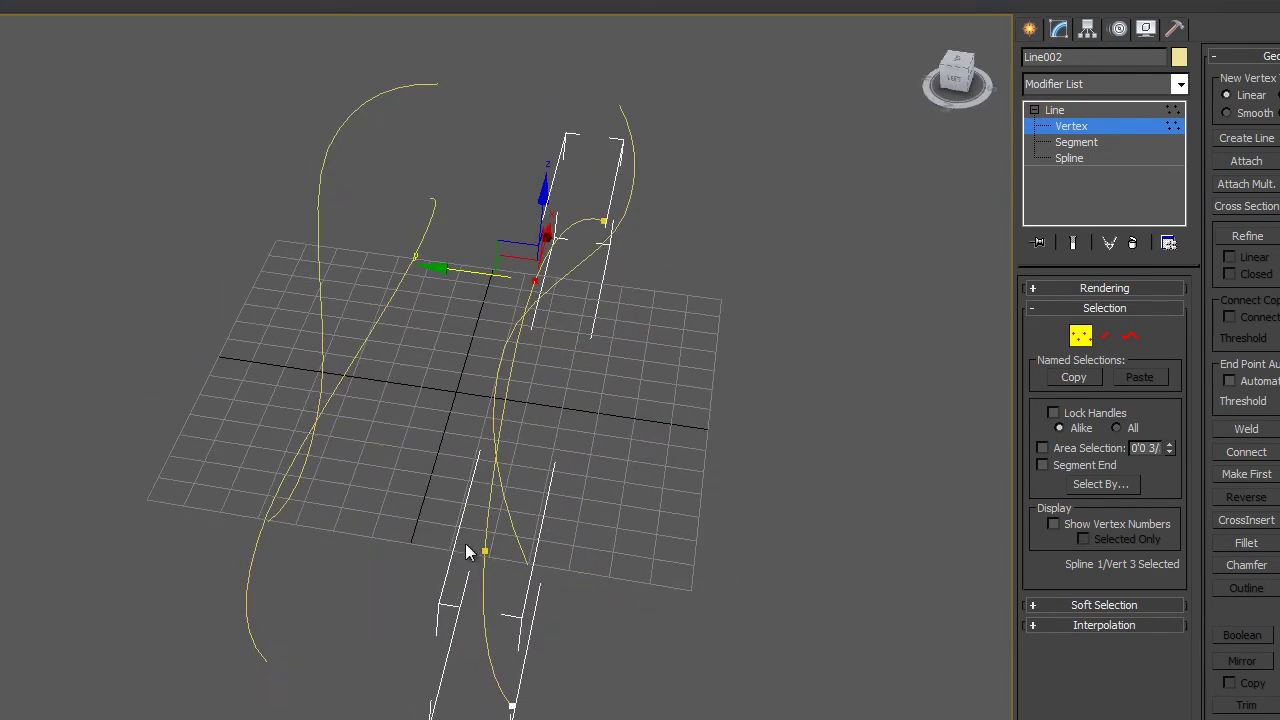
pyautogui.moveTo(446, 531); pyautogui.dragTo(506, 583)
pyautogui.moveTo(410, 536); pyautogui.dragTo(490, 549)
pyautogui.keyDown('alt'); pyautogui.moveTo(490, 549); pyautogui.dragTo(586, 473, button='middle'); pyautogui.keyUp('alt')
pyautogui.moveTo(565, 480); pyautogui.dragTo(517, 369)
pyautogui.moveTo(653, 433); pyautogui.dragTo(420, 416, button='middle')
pyautogui.moveTo(511, 366); pyautogui.dragTo(593, 432)
pyautogui.moveTo(563, 347); pyautogui.dragTo(572, 422)
pyautogui.keyDown('alt'); pyautogui.moveTo(572, 422); pyautogui.dragTo(520, 390, button='middle'); pyautogui.keyUp('alt')
pyautogui.click(1054, 110)
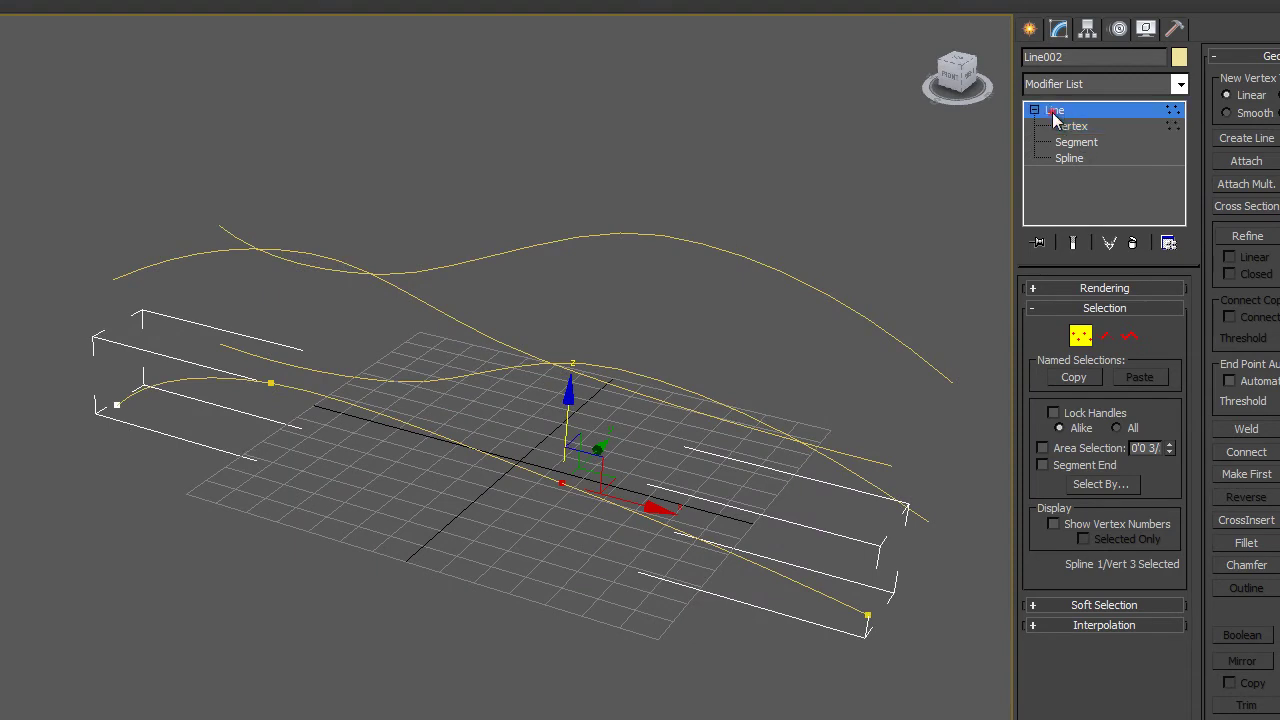
# Draw a rectangle spline about 2'4" long and 2'3" wide beside the grid's front corner.
pyautogui.click(434, 520)
pyautogui.keyDown('alt'); pyautogui.moveTo(433, 518); pyautogui.dragTo(475, 280, button='middle'); pyautogui.keyUp('alt')
pyautogui.click(1030, 28)
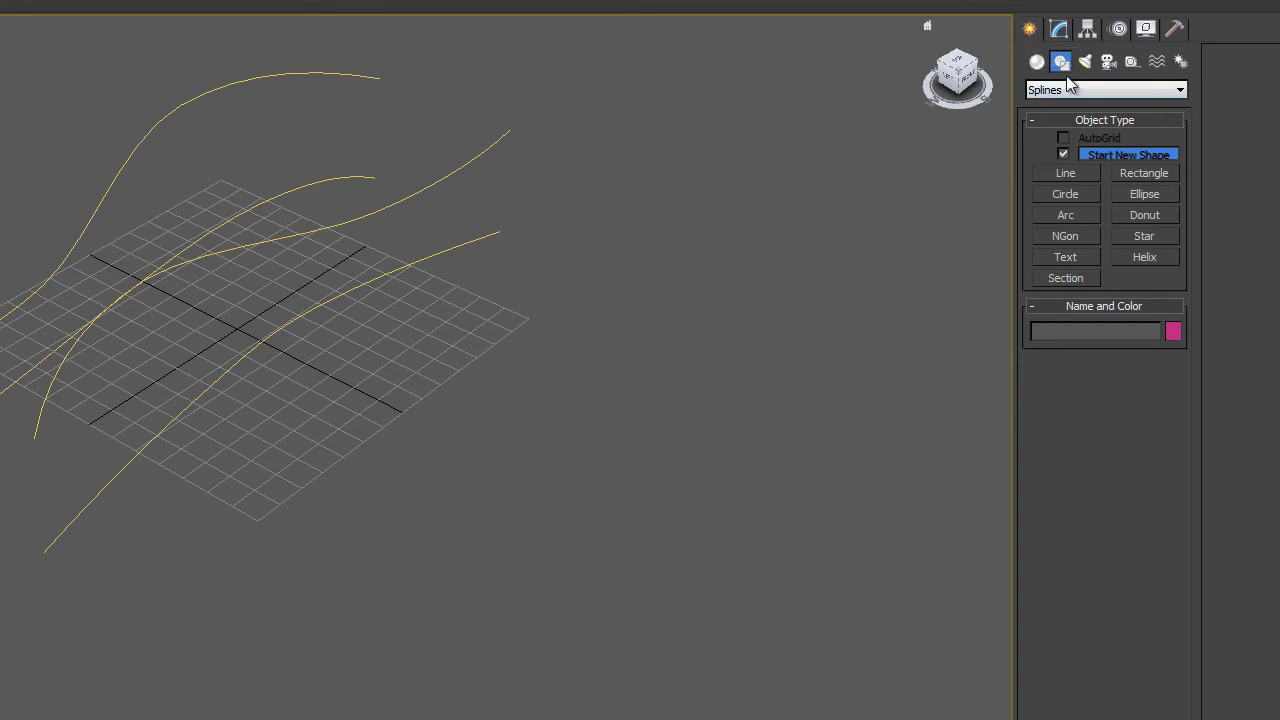
pyautogui.click(1143, 173)
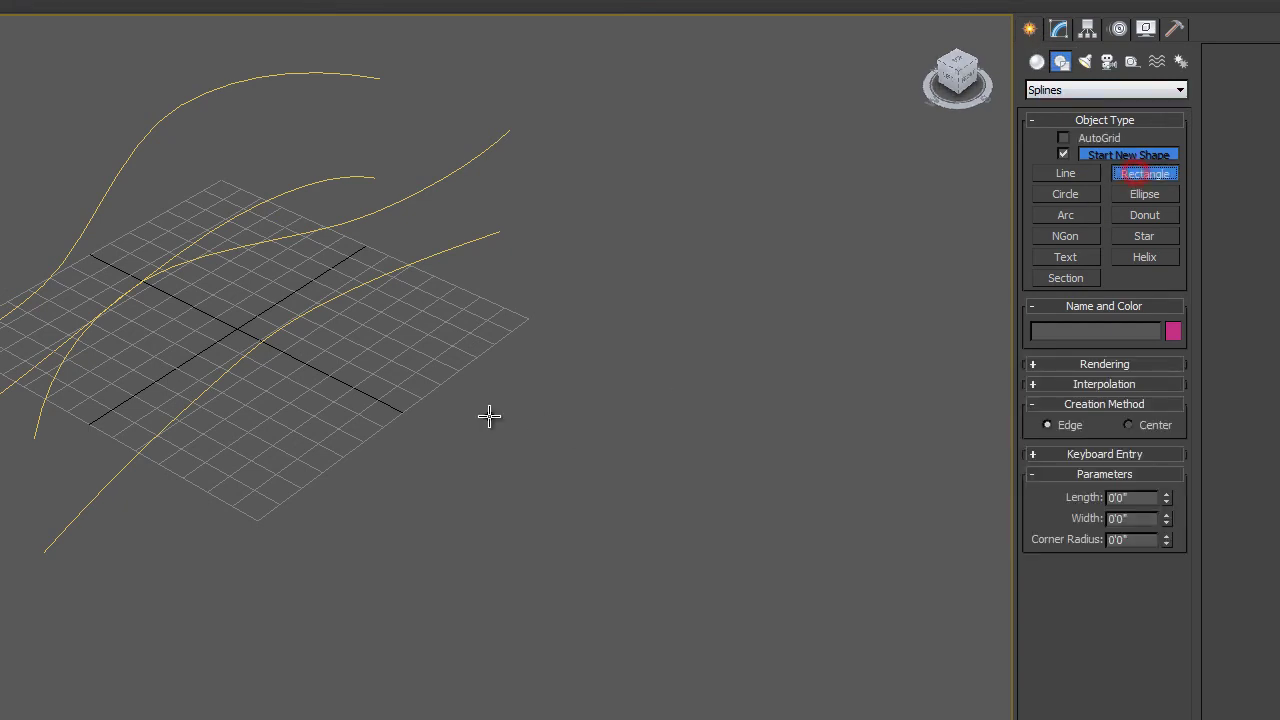
pyautogui.moveTo(466, 371); pyautogui.dragTo(490, 440)
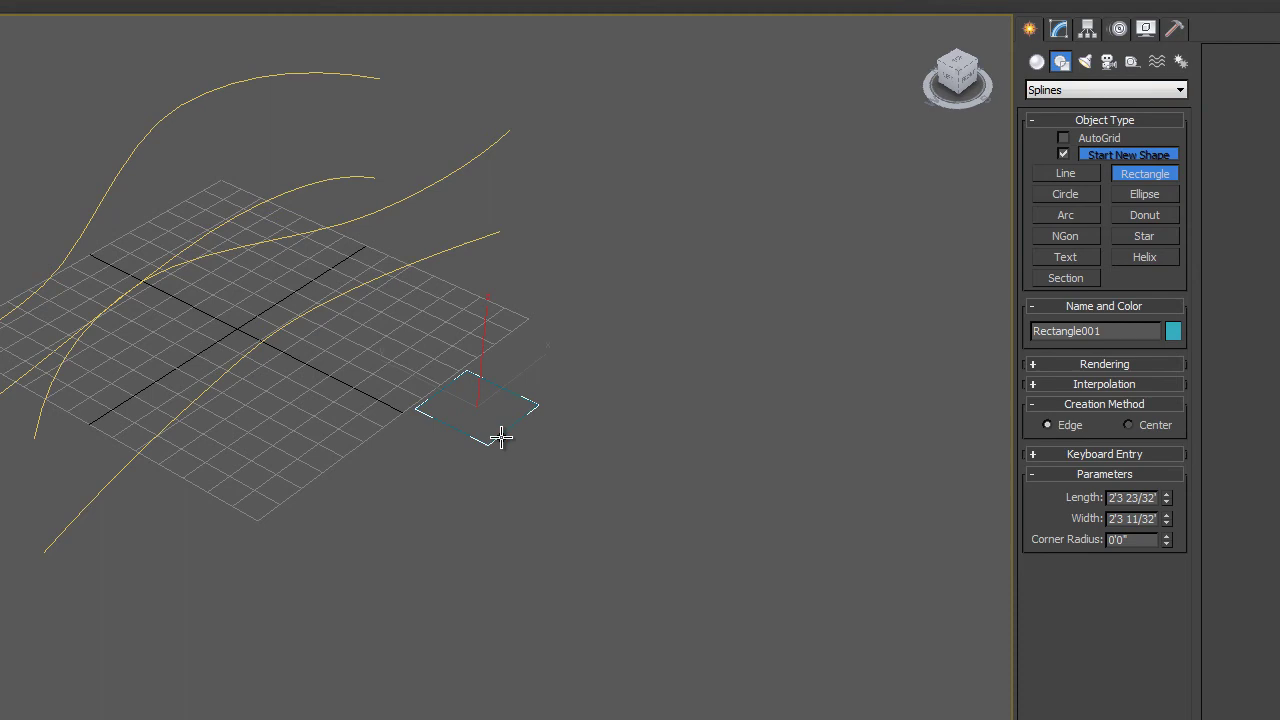
pyautogui.keyDown('alt'); pyautogui.moveTo(500, 437); pyautogui.dragTo(474, 443, button='middle'); pyautogui.keyUp('alt')
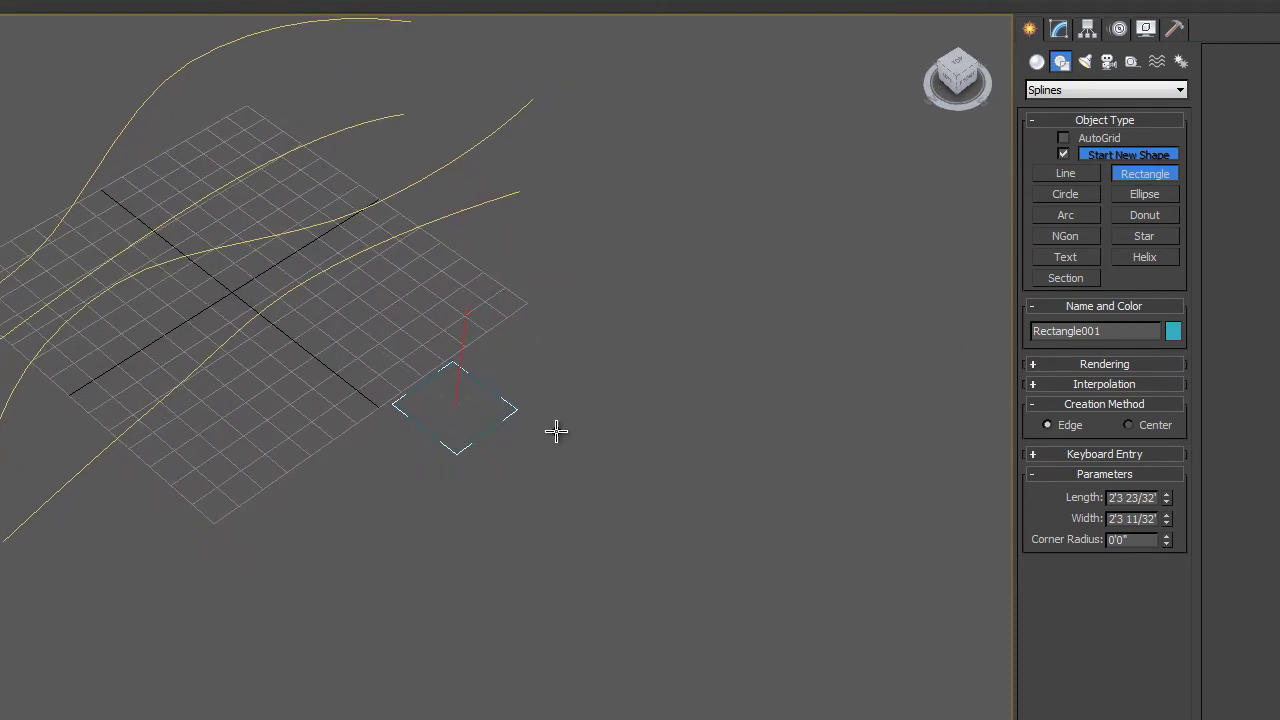
pyautogui.rightClick(500, 403)
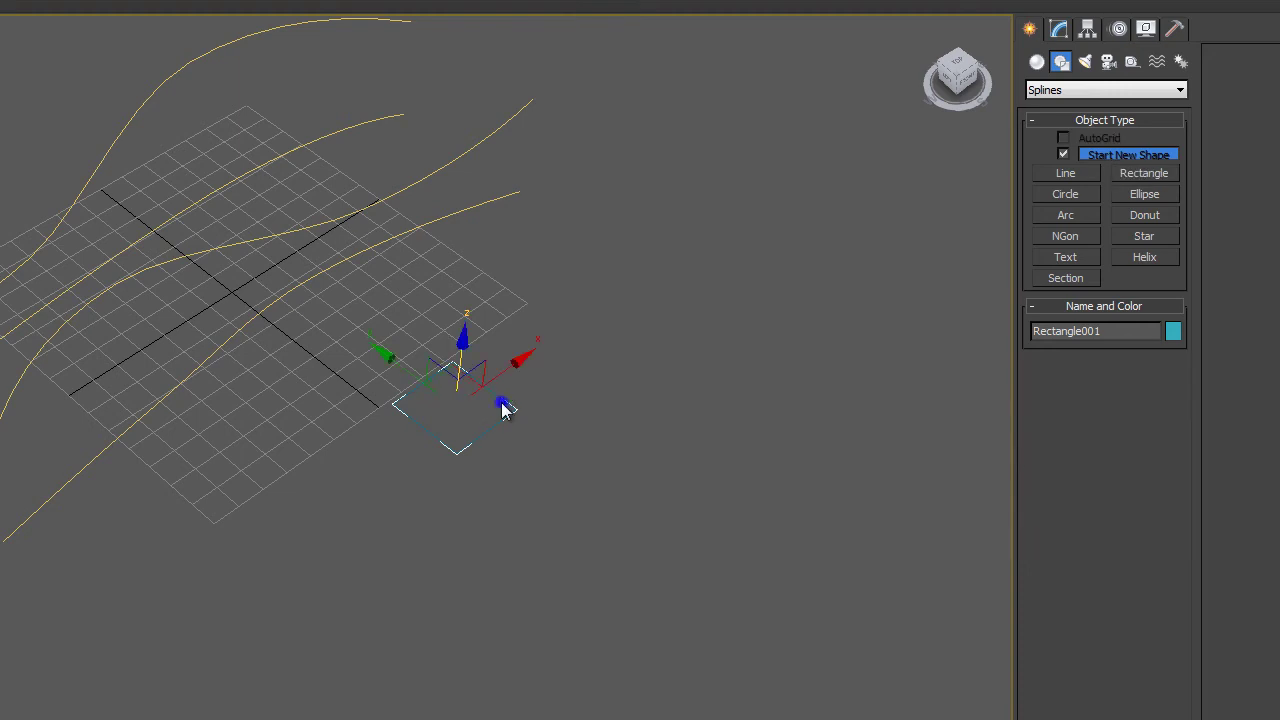
# Convert the rectangle to an editable spline.
pyautogui.rightClick(506, 408)
pyautogui.moveTo(580, 590)
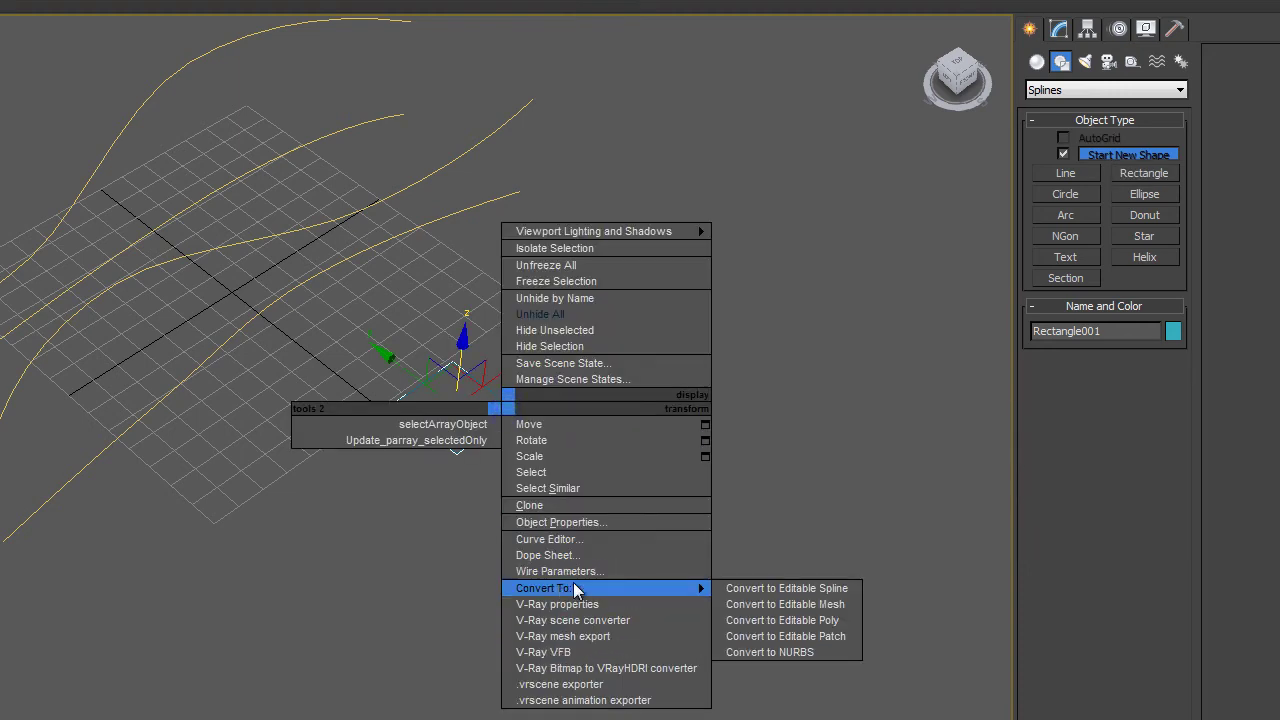
pyautogui.click(759, 585)
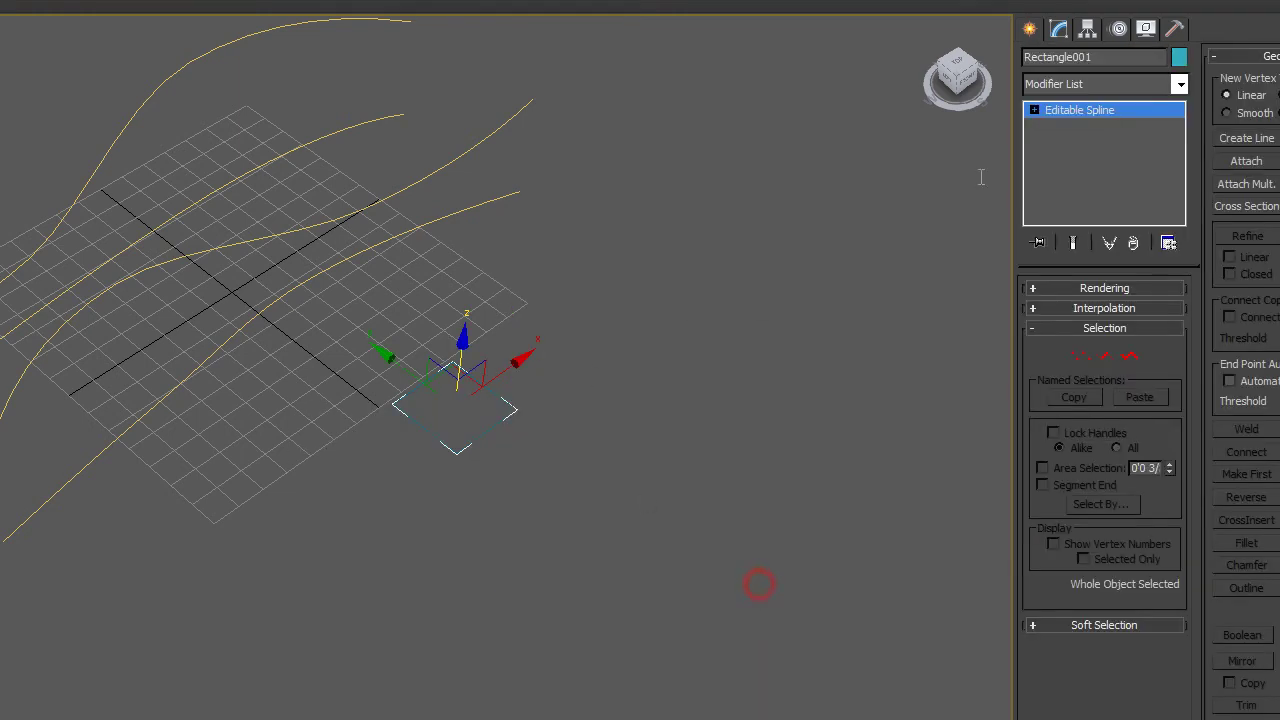
# Convert all four vertices of the rectangle spline to the Corner type and clear the vertex selection.
pyautogui.click(1035, 111)
pyautogui.click(1069, 129)
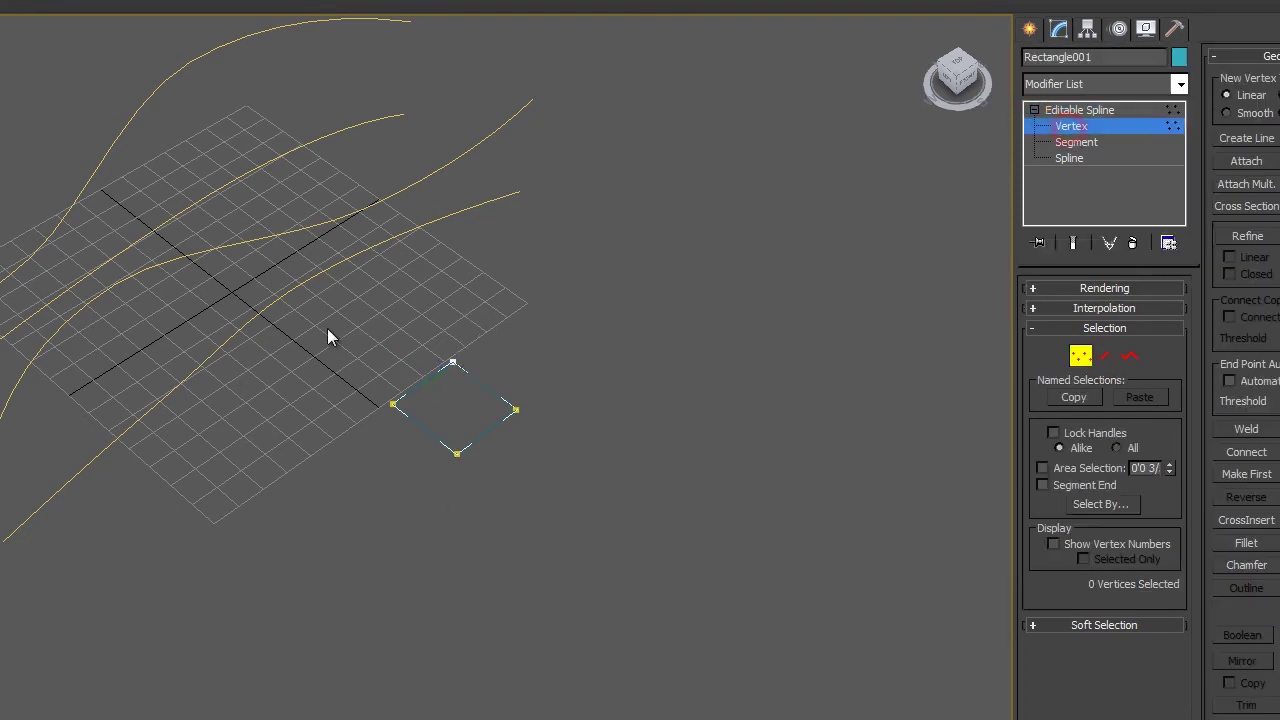
pyautogui.moveTo(328, 334); pyautogui.dragTo(586, 520)
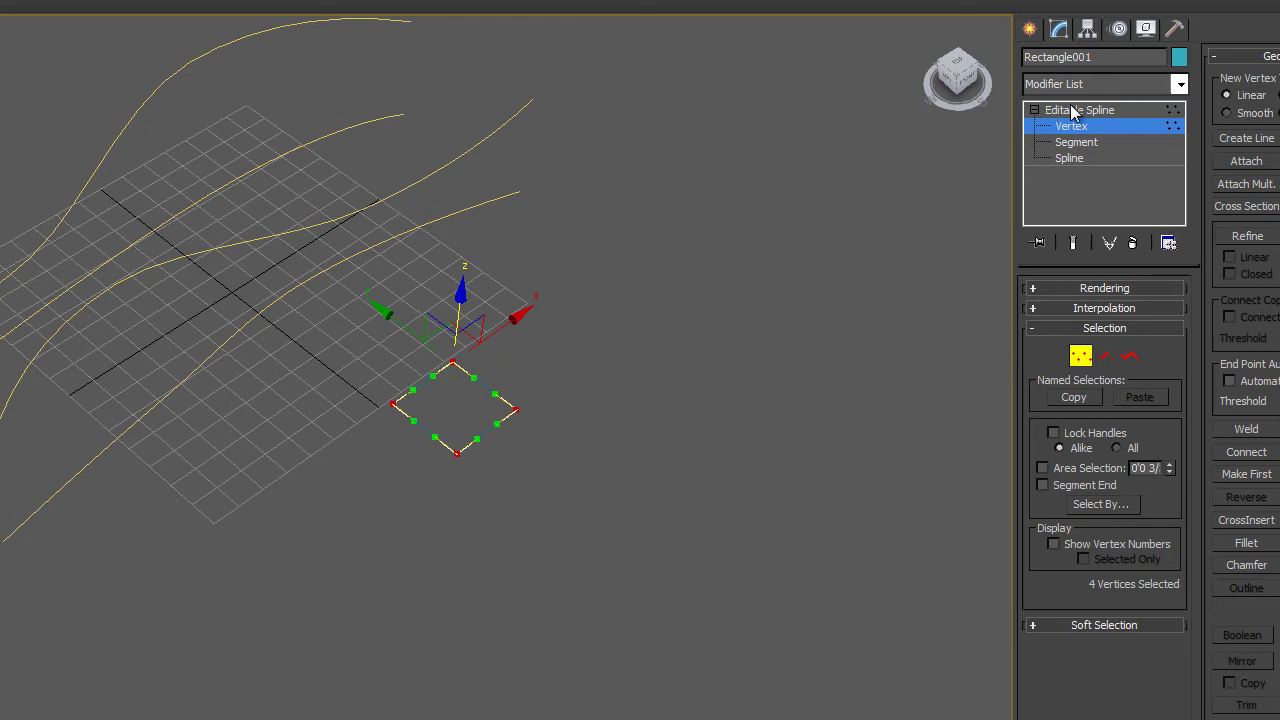
pyautogui.rightClick(444, 355)
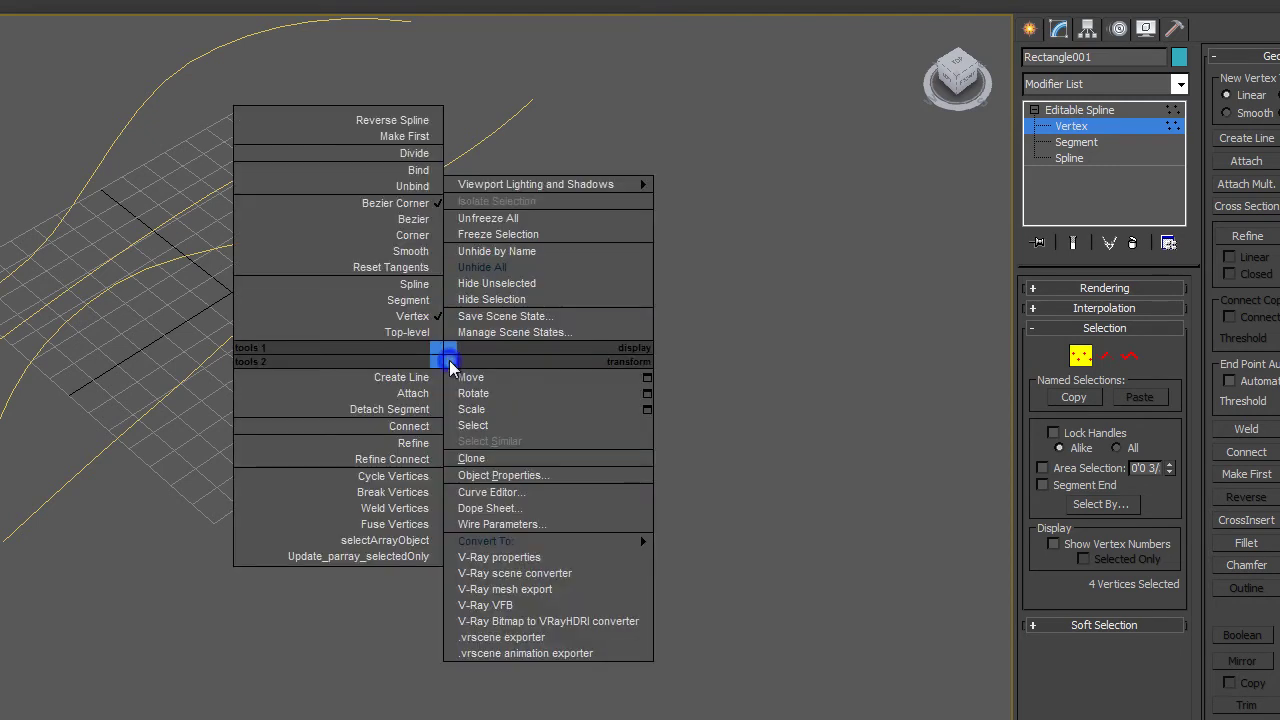
pyautogui.click(398, 238)
pyautogui.keyDown('alt'); pyautogui.moveTo(607, 420); pyautogui.dragTo(631, 409, button='middle'); pyautogui.keyUp('alt')
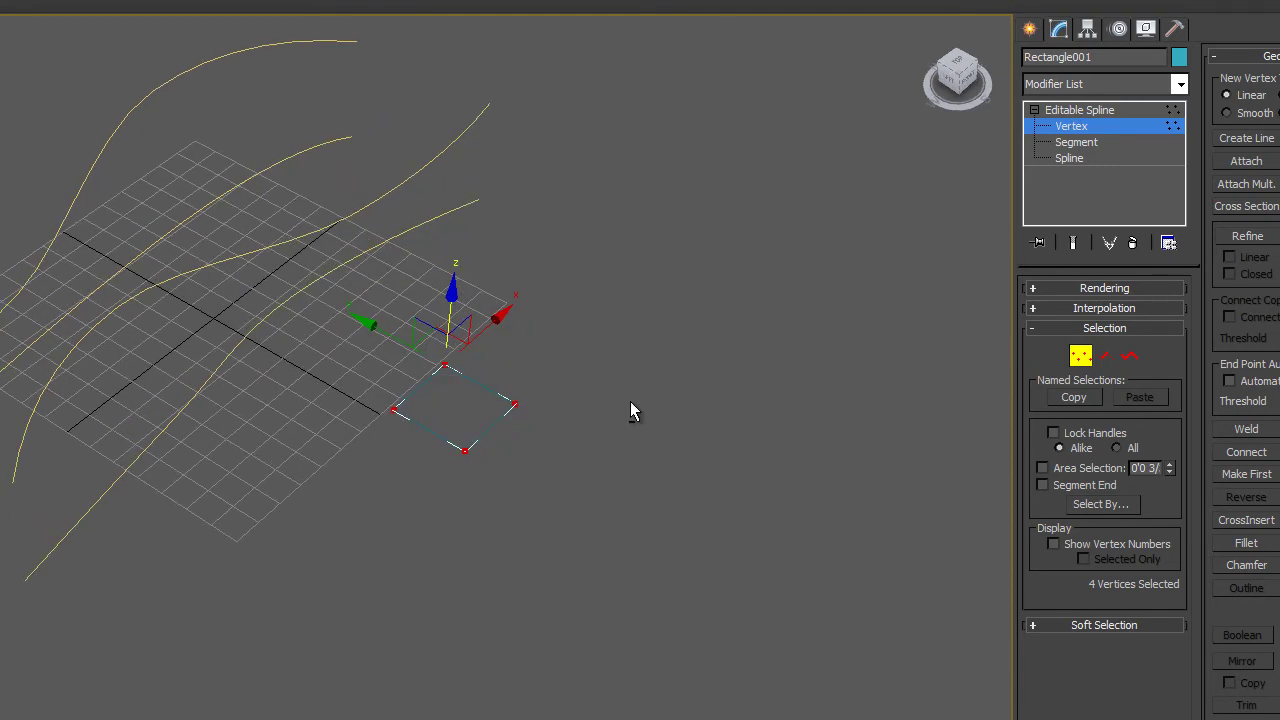
pyautogui.click(714, 404)
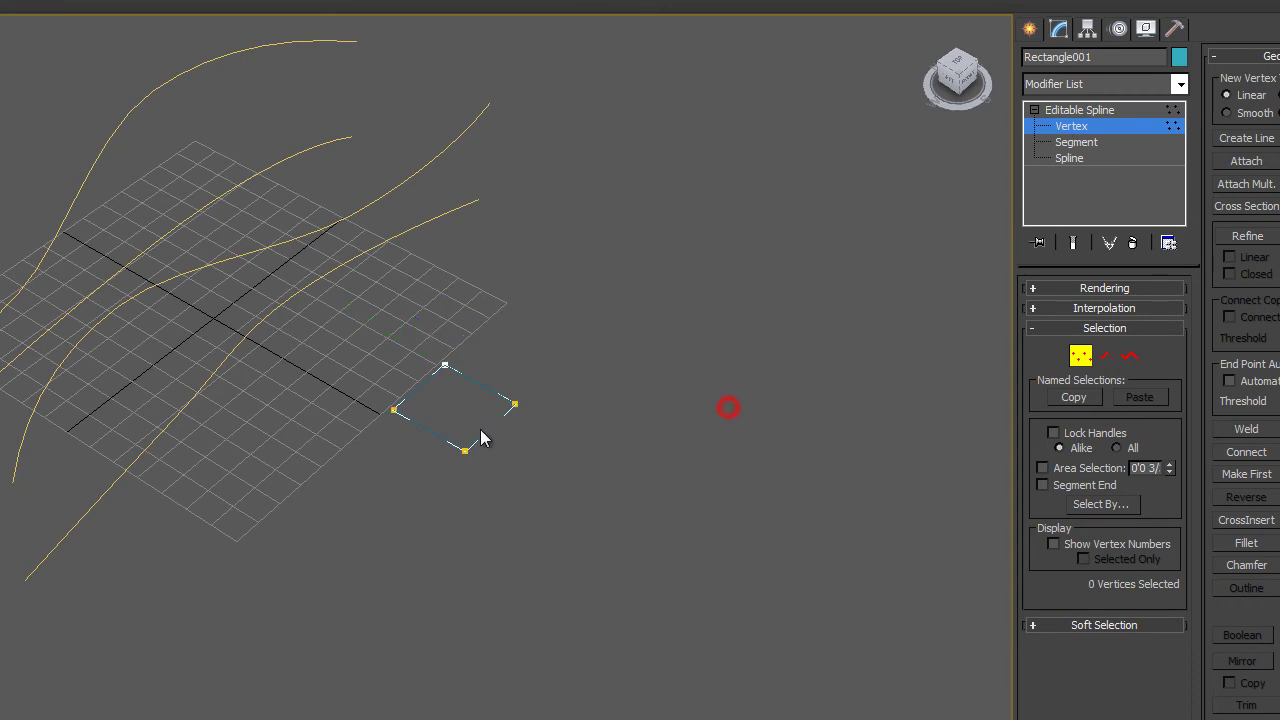
pyautogui.moveTo(480, 432); pyautogui.dragTo(492, 436, button='middle')
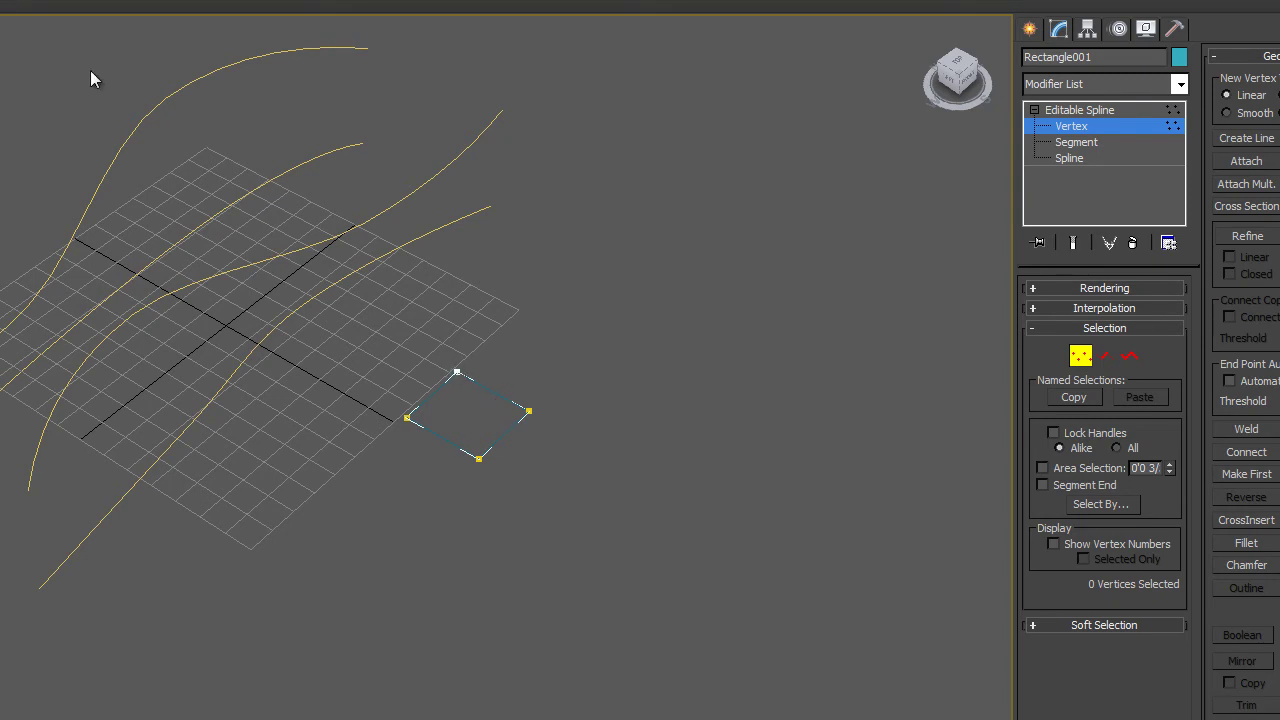
# Turn on vertex numbers for the rectangle and check its corner numbering against the four curves.
pyautogui.click(456, 371)
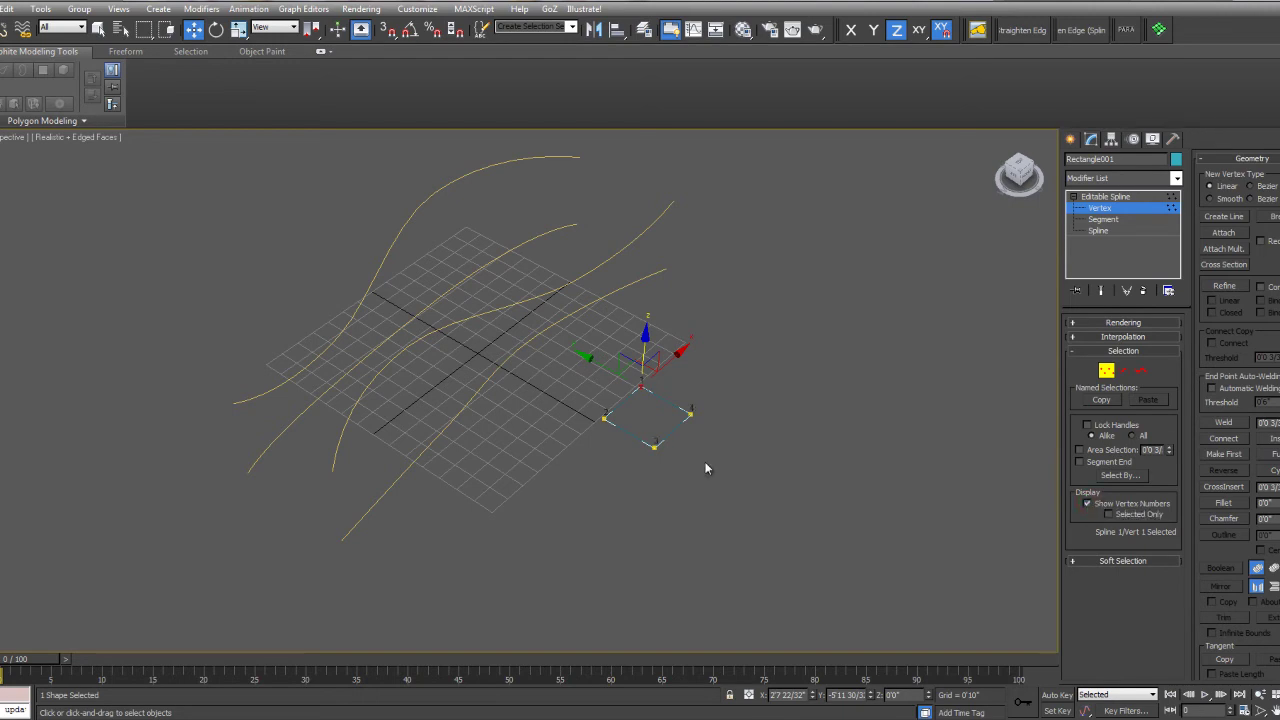
pyautogui.scroll(2, 680, 432)
pyautogui.moveTo(680, 432); pyautogui.dragTo(649, 442, button='middle')
pyautogui.click(736, 390)
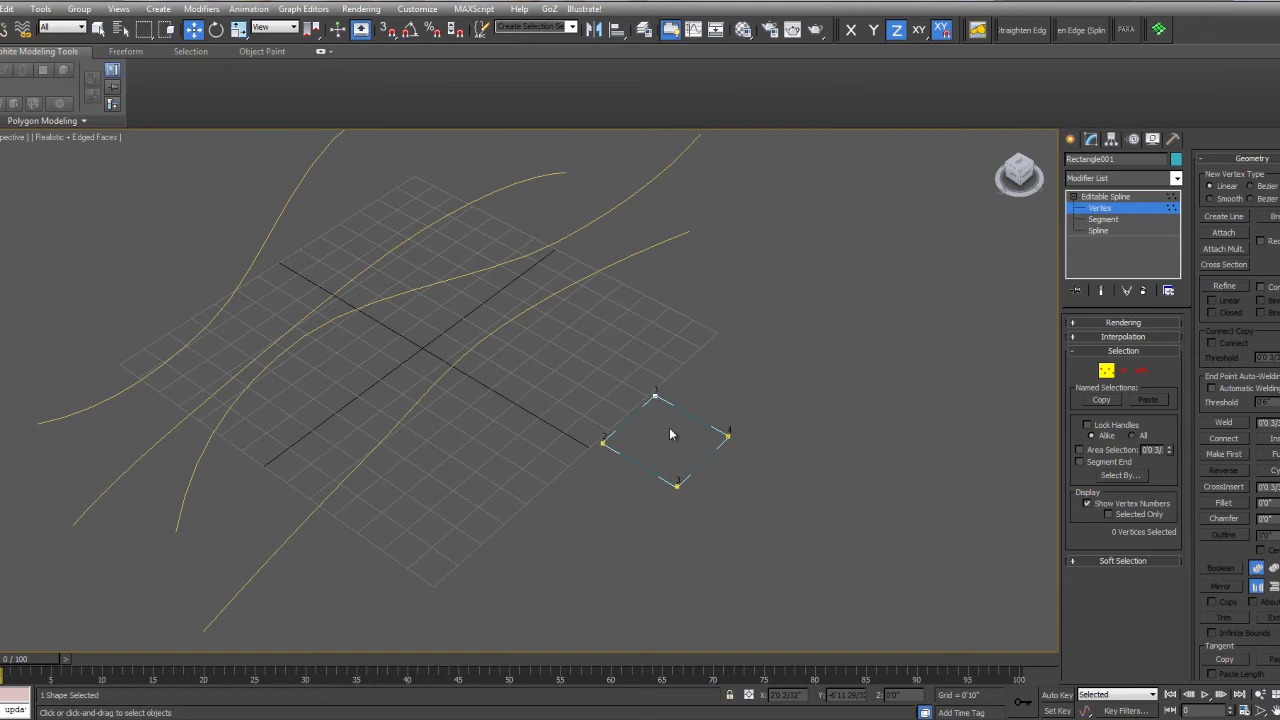
pyautogui.scroll(-3, 666, 438)
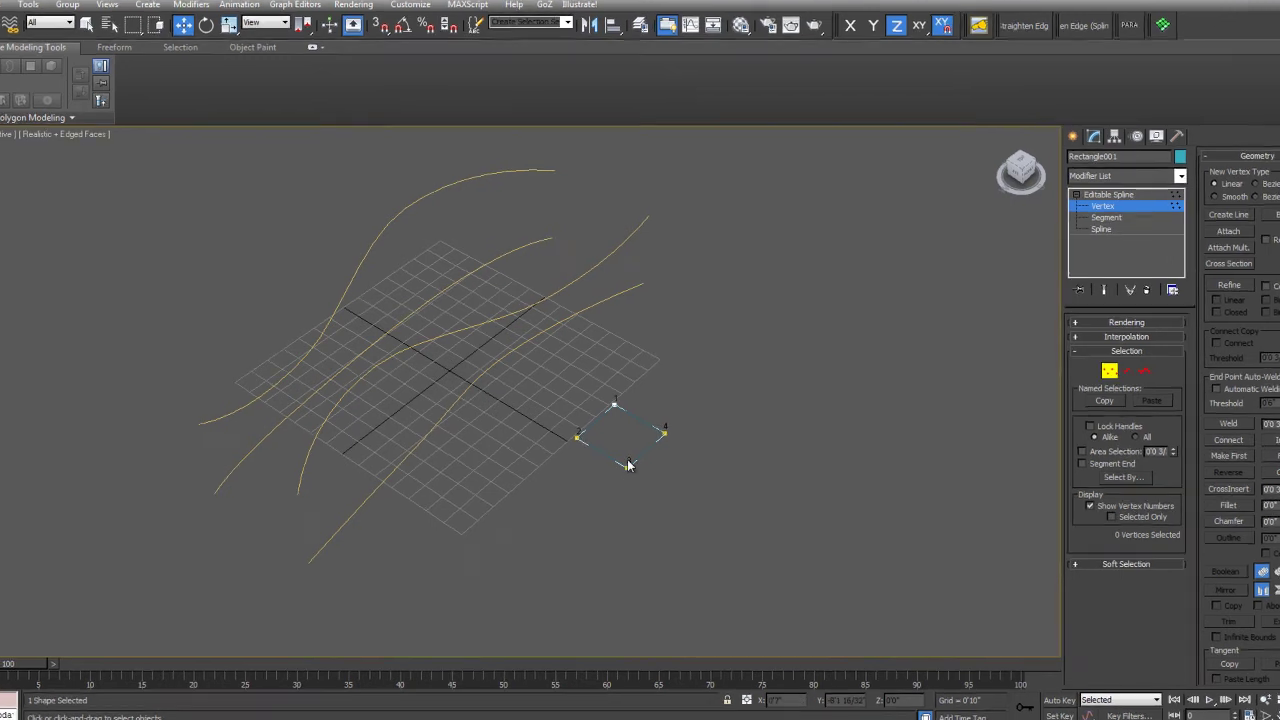
pyautogui.keyDown('alt'); pyautogui.moveTo(566, 420); pyautogui.dragTo(610, 414, button='middle'); pyautogui.keyUp('alt')
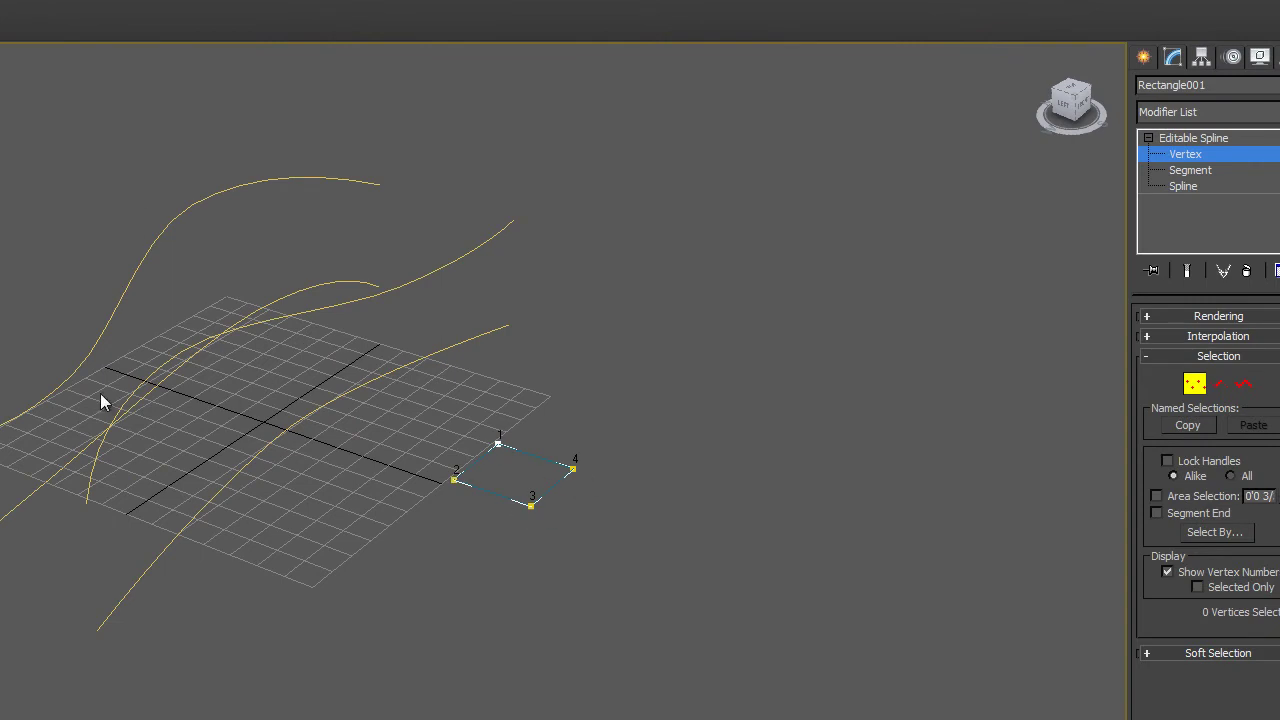
pyautogui.moveTo(415, 401)
pyautogui.keyDown('alt'); pyautogui.mouseDown(button='middle')
pyautogui.moveTo(381, 416)
pyautogui.moveTo(424, 386)
pyautogui.mouseUp(button='middle'); pyautogui.keyUp('alt')
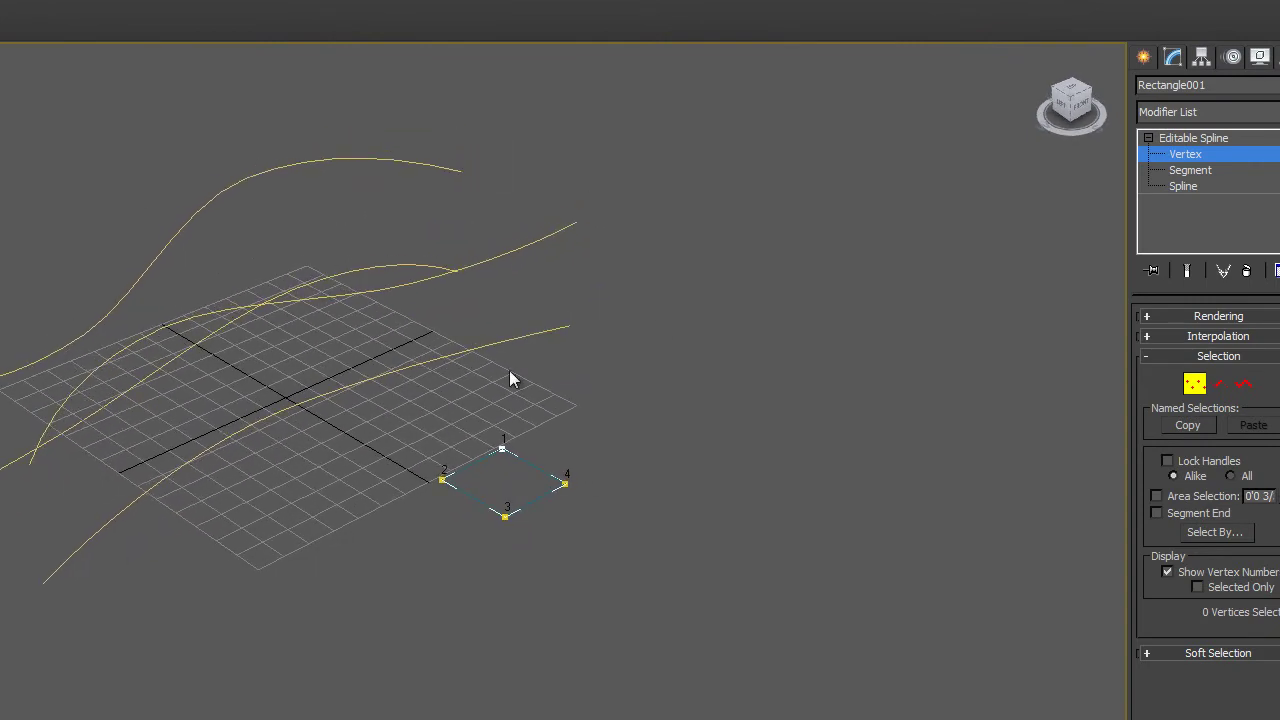
# Create a PARA 3d copy array of the whole rectangle with a count of 20, applying transformation on its vertices.
pyautogui.click(1181, 139)
pyautogui.moveTo(503, 550); pyautogui.dragTo(506, 565, button='middle')
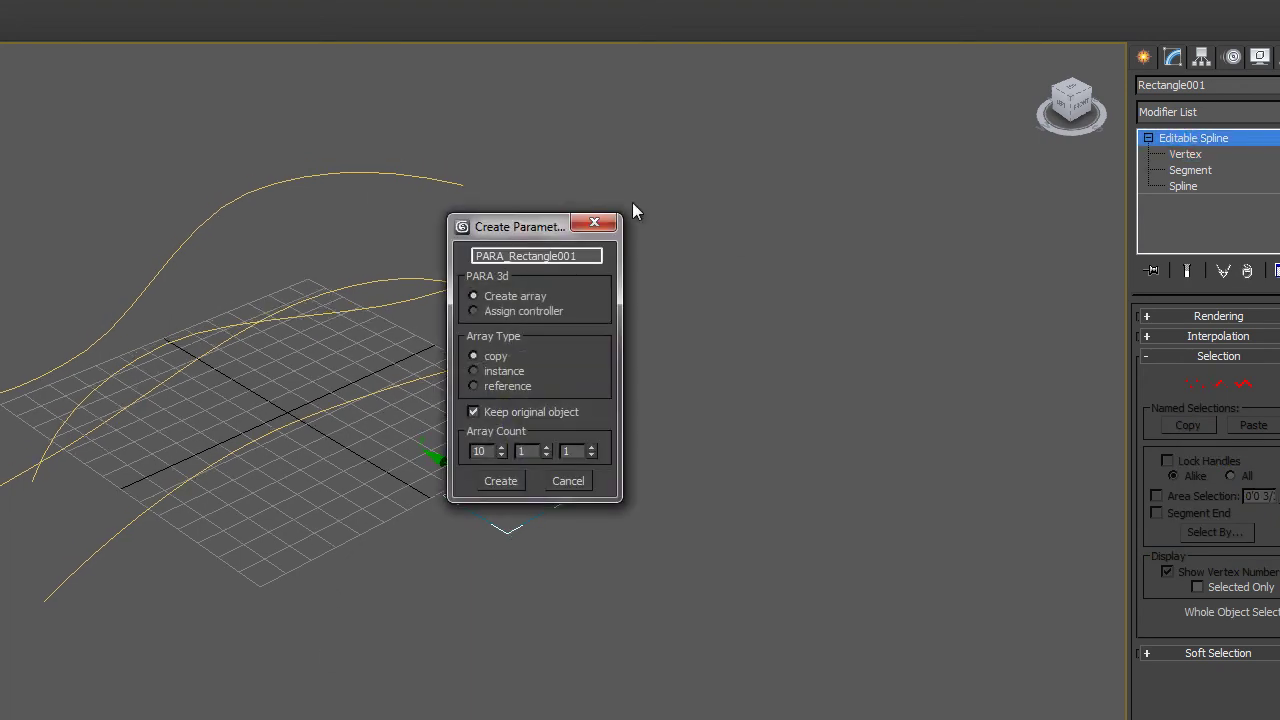
pyautogui.moveTo(511, 230); pyautogui.dragTo(763, 191)
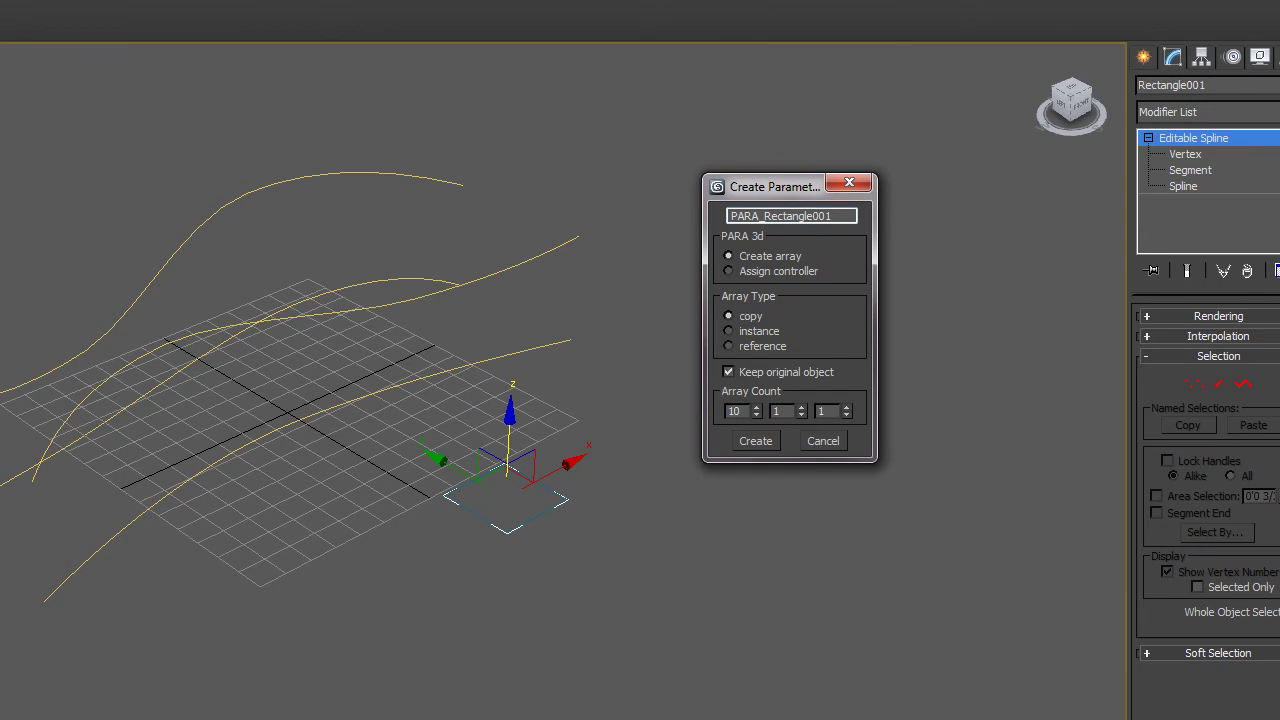
pyautogui.moveTo(760, 196); pyautogui.dragTo(774, 209)
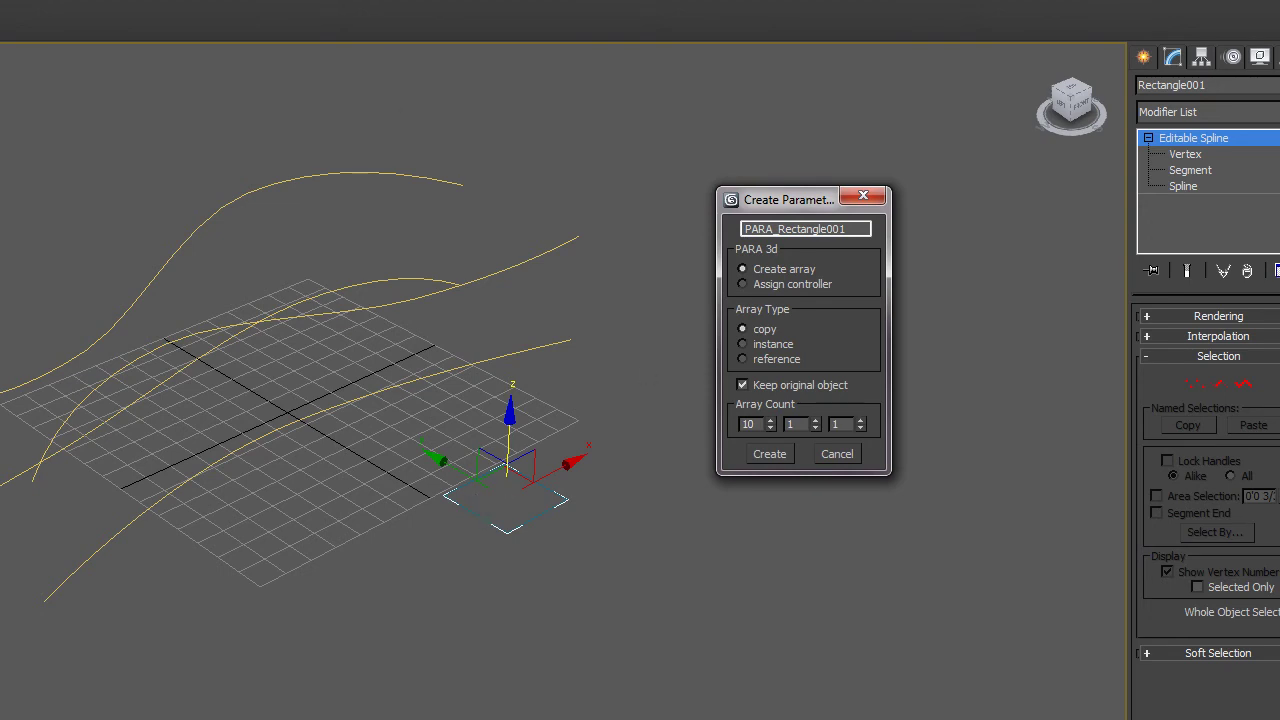
pyautogui.moveTo(606, 437); pyautogui.dragTo(586, 448, button='middle')
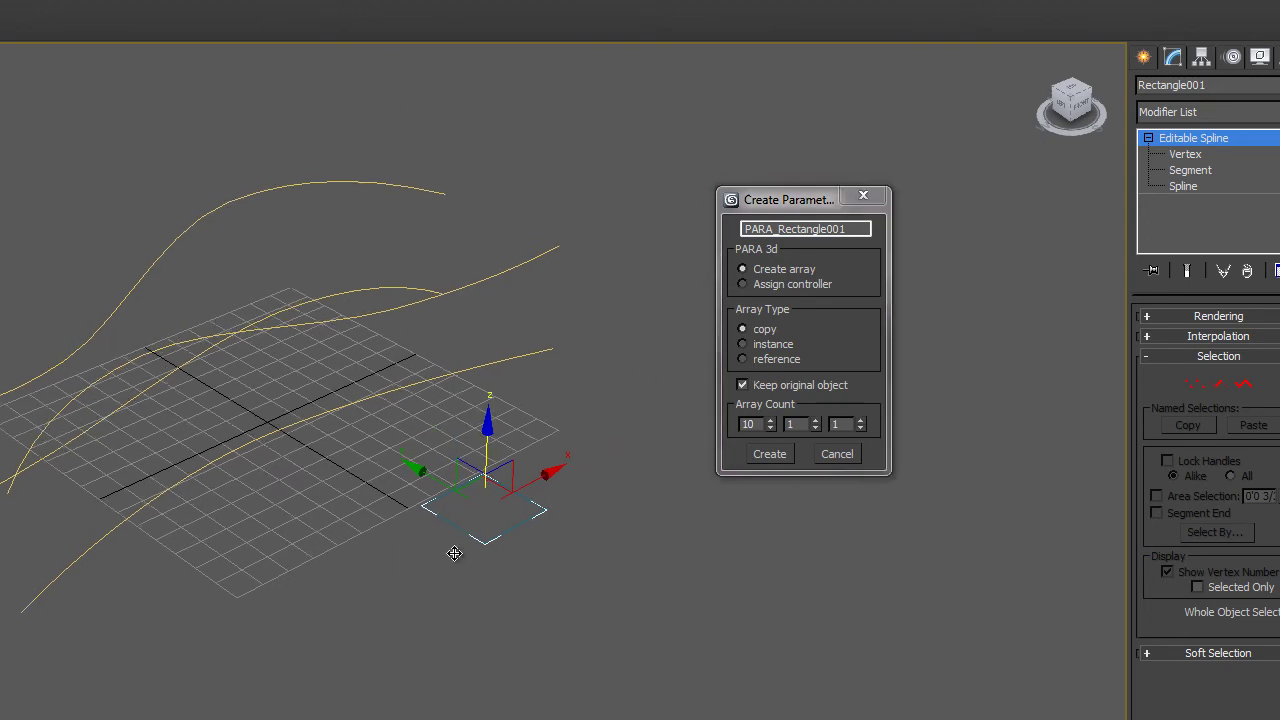
pyautogui.moveTo(785, 205); pyautogui.dragTo(801, 235)
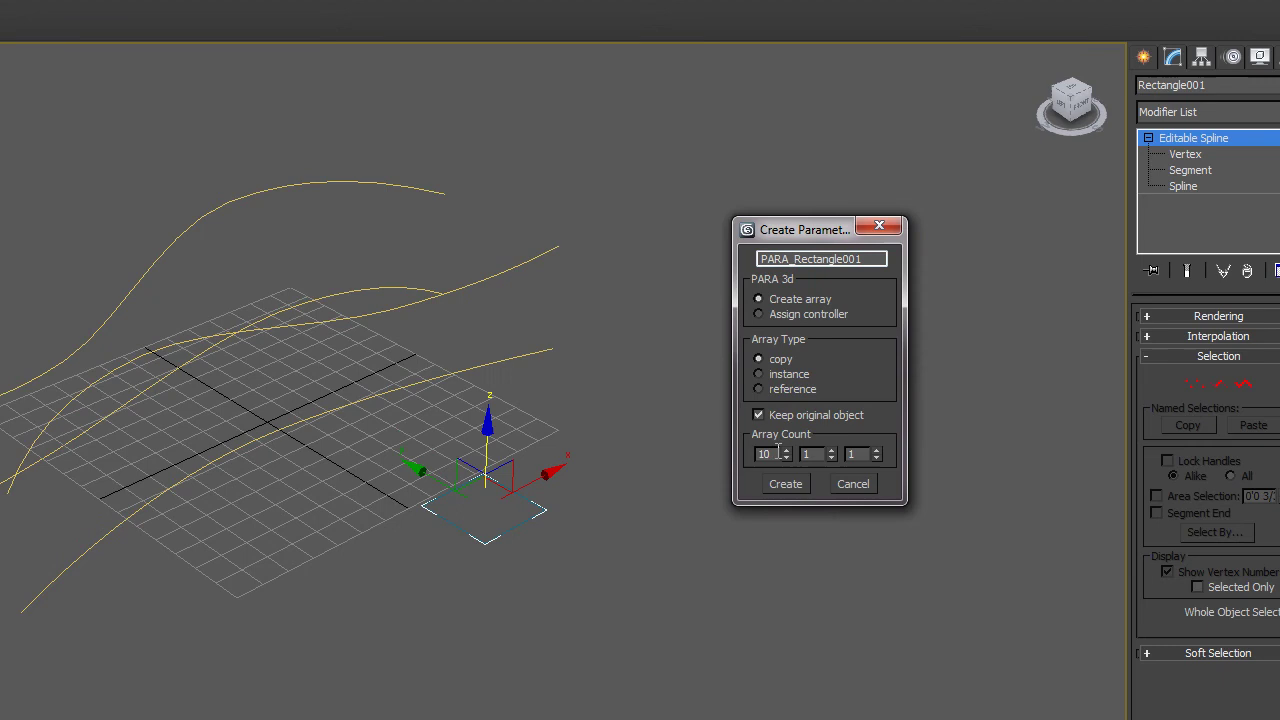
pyautogui.write('20')
pyautogui.click(785, 485)
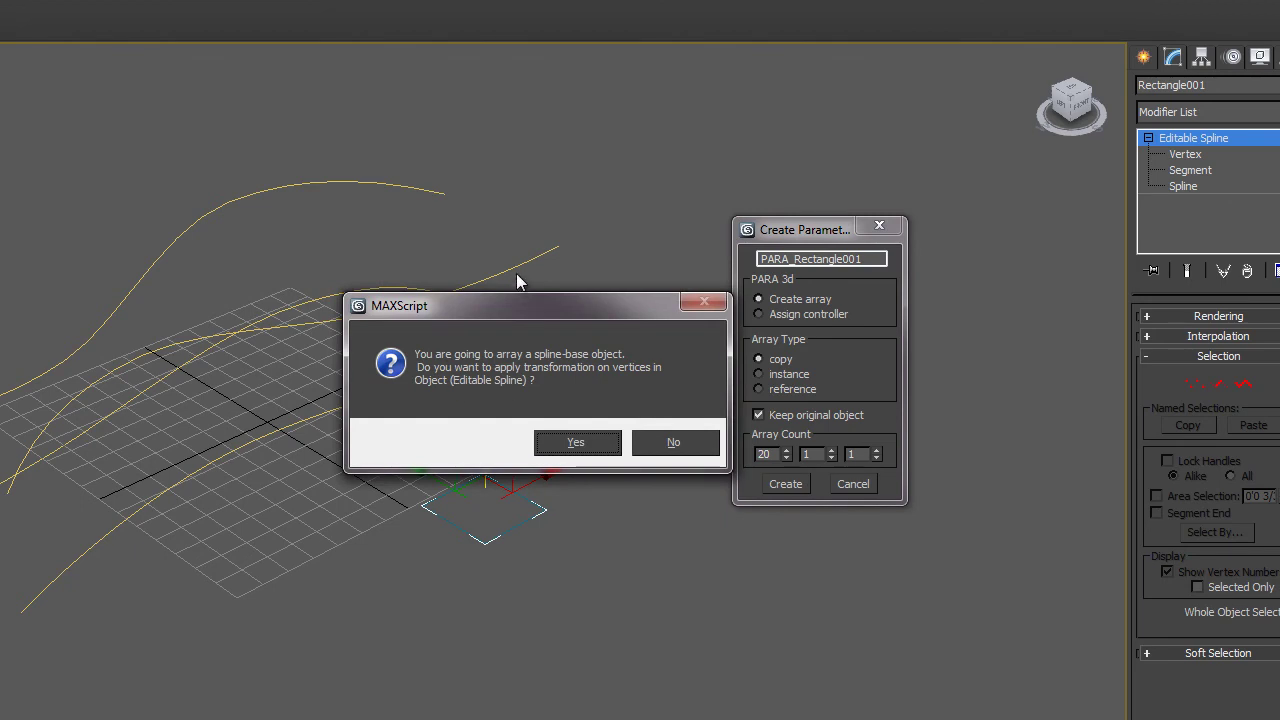
pyautogui.moveTo(514, 305); pyautogui.dragTo(720, 281)
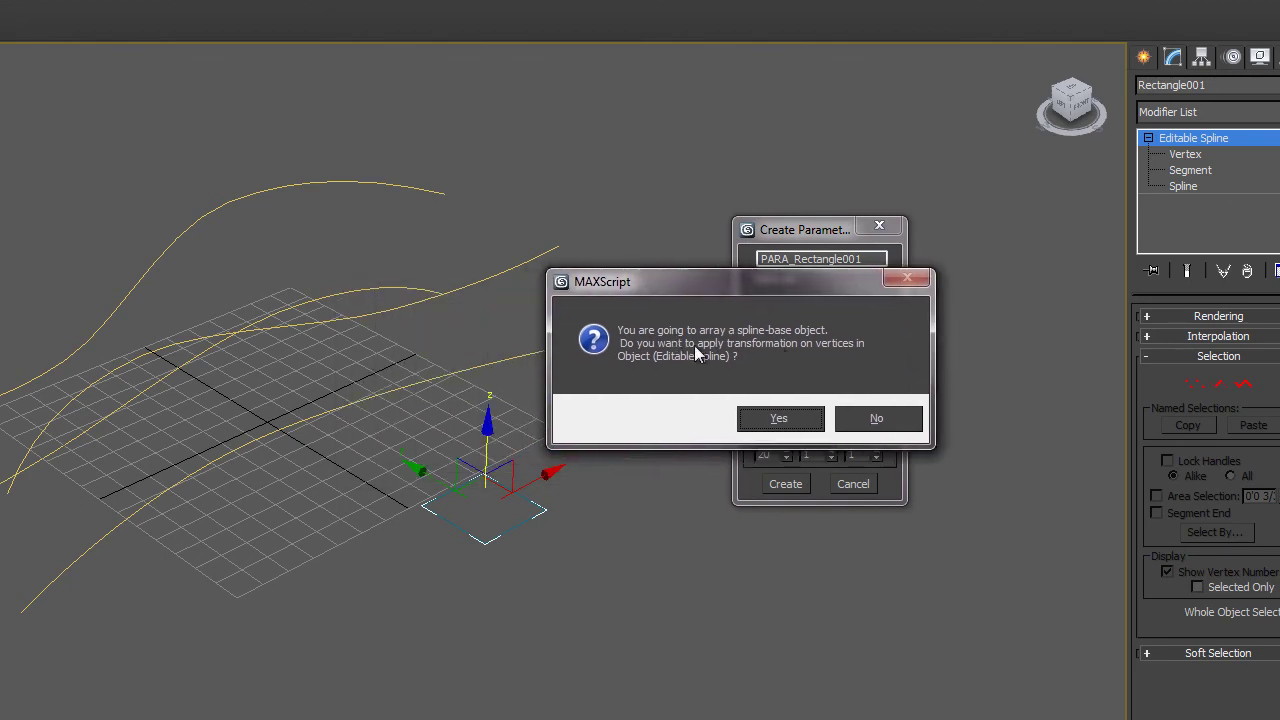
pyautogui.moveTo(765, 281); pyautogui.dragTo(794, 288)
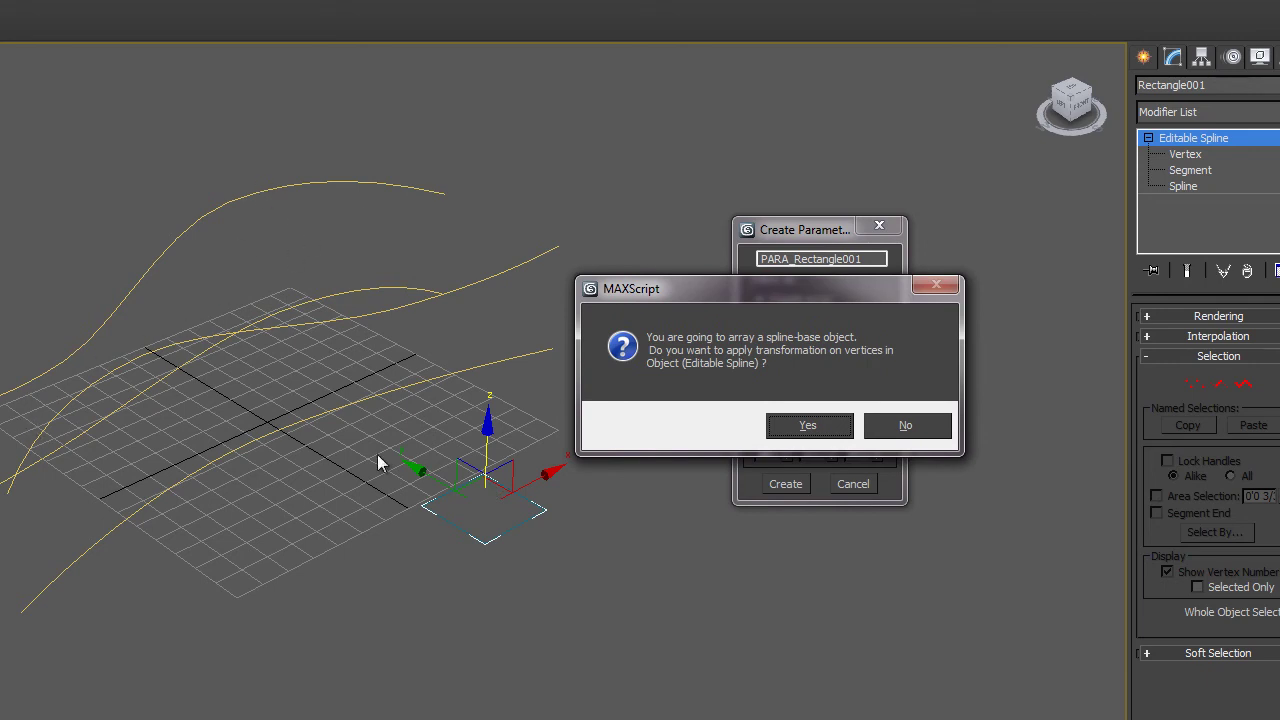
pyautogui.click(808, 426)
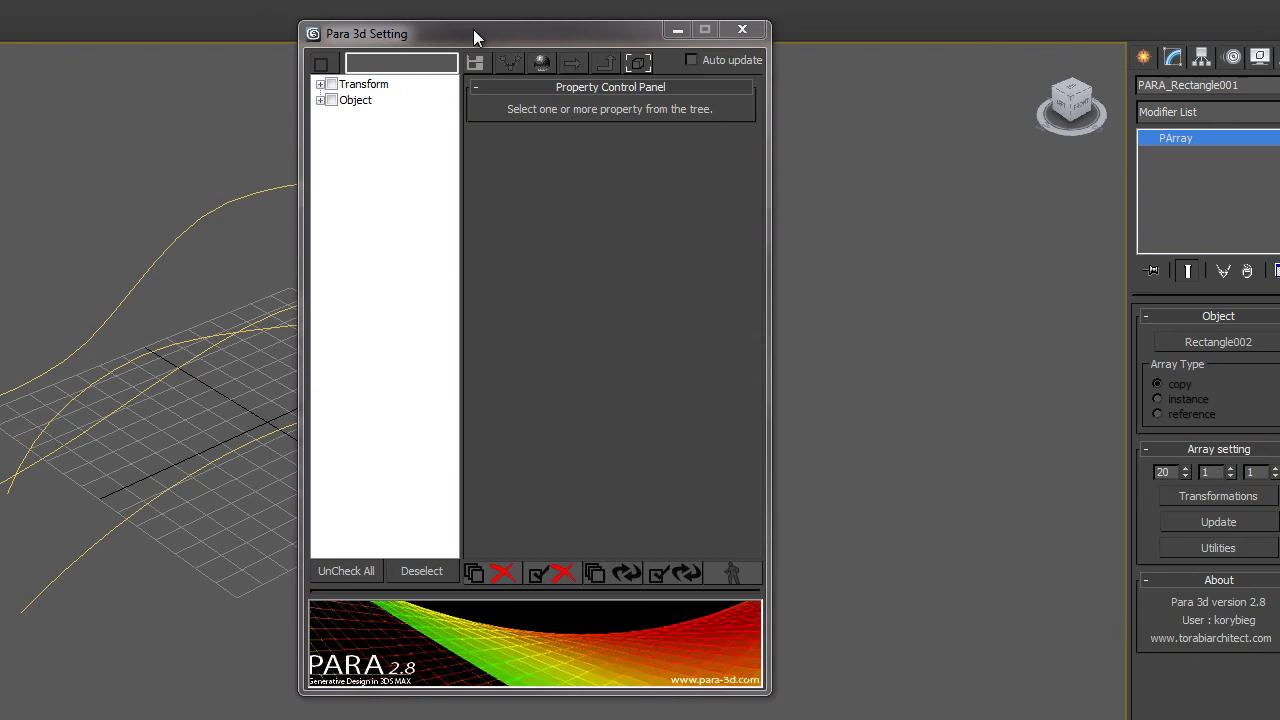
# Assign a Curve Controller to the Spline 1 : Vertex 1 property under the array object's Master branch.
pyautogui.moveTo(473, 29); pyautogui.dragTo(790, 62)
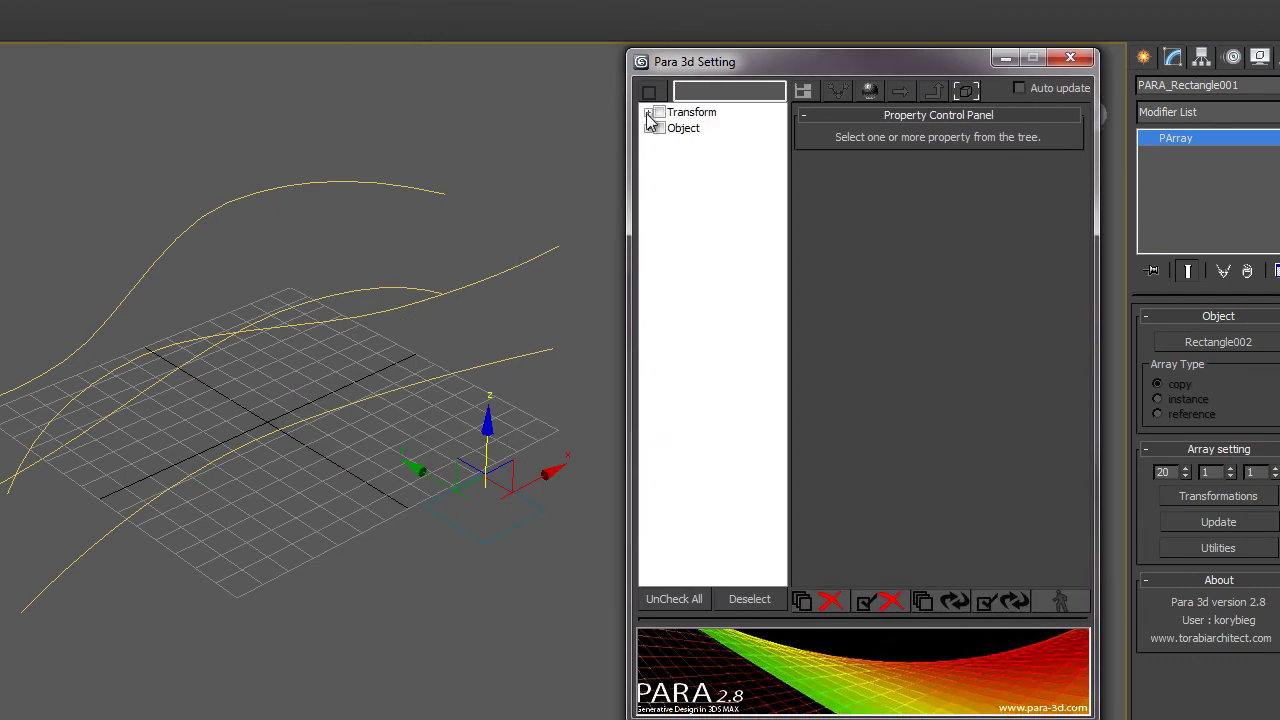
pyautogui.click(648, 128)
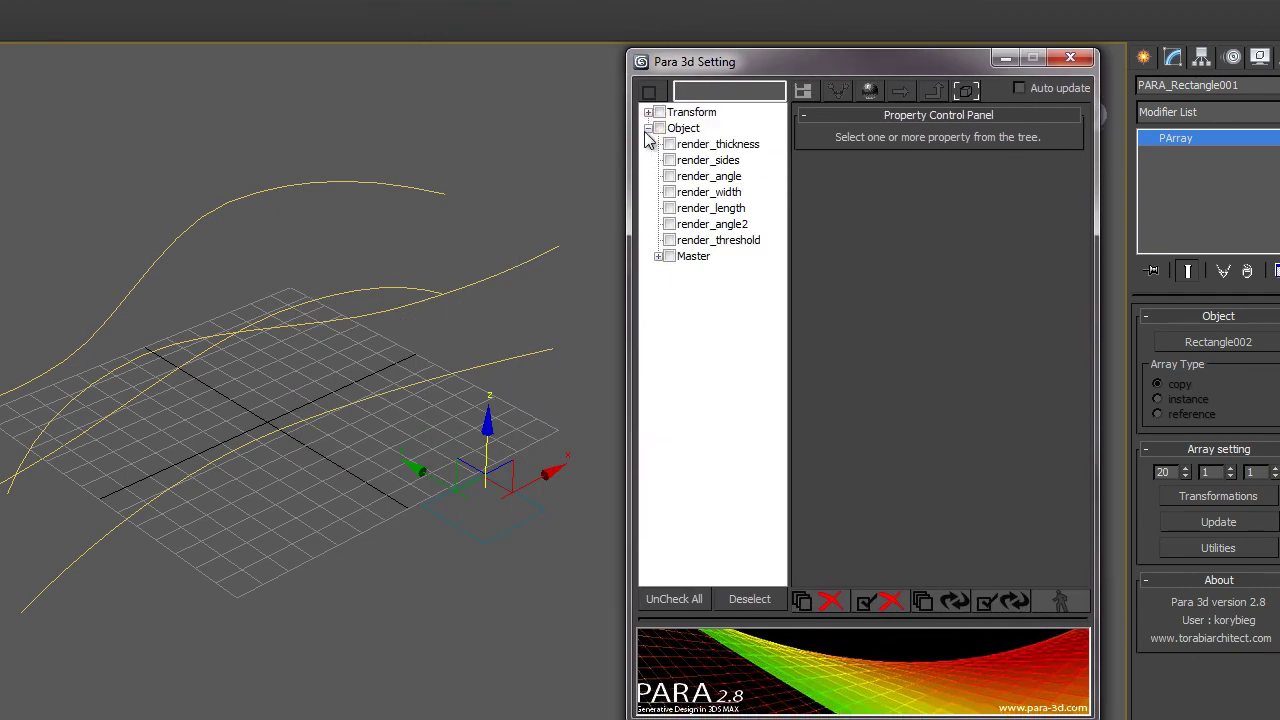
pyautogui.click(658, 257)
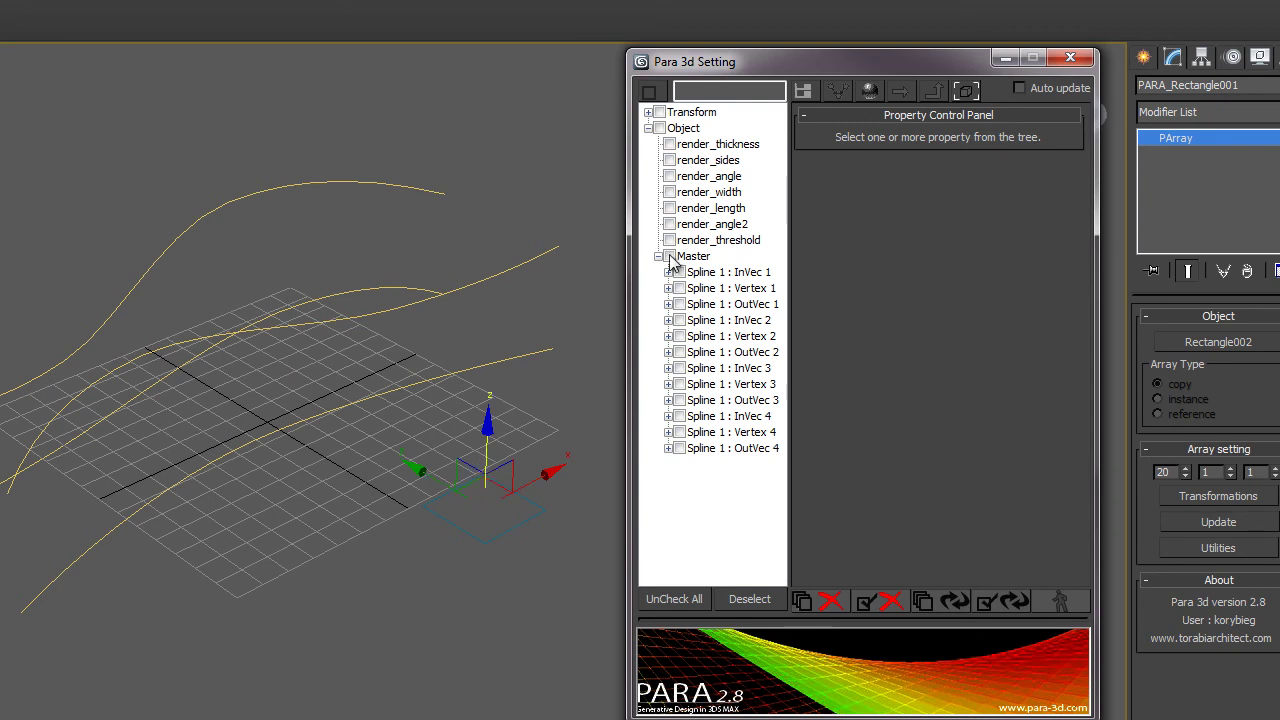
pyautogui.click(679, 288)
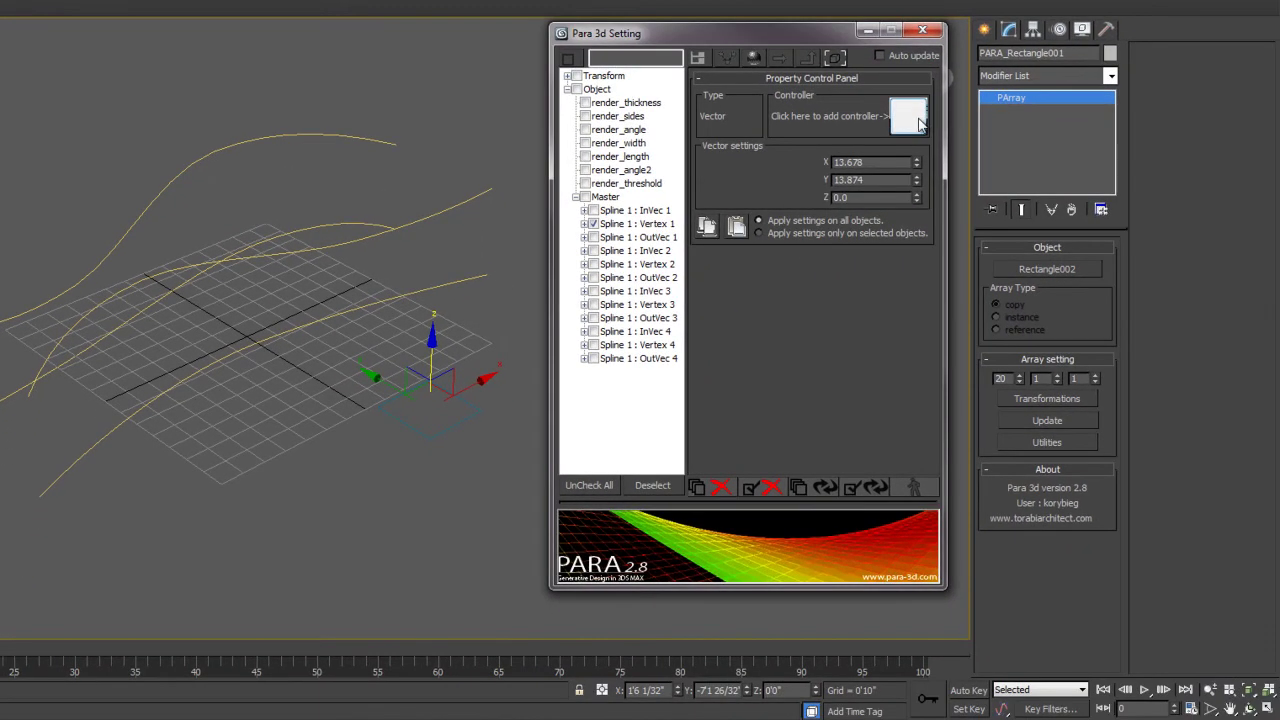
pyautogui.click(917, 121)
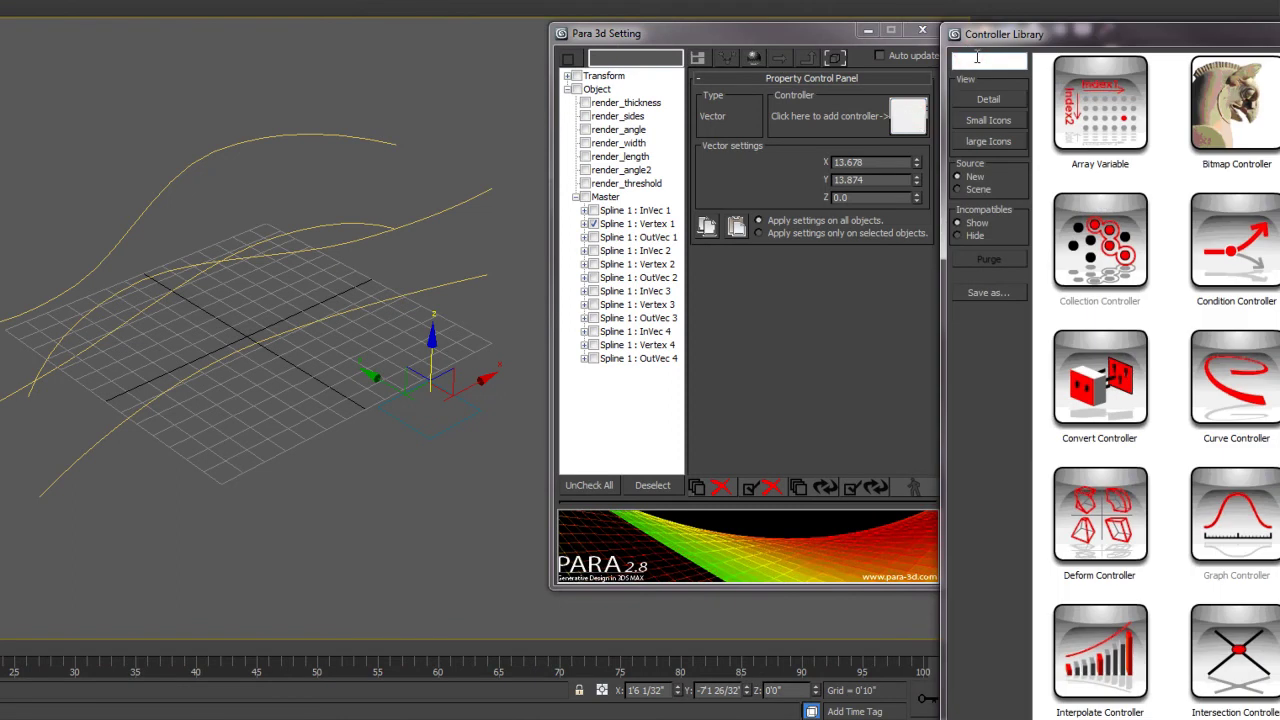
pyautogui.write('curv')
pyautogui.moveTo(1097, 107); pyautogui.dragTo(920, 122)
pyautogui.moveTo(825, 40); pyautogui.dragTo(799, 40)
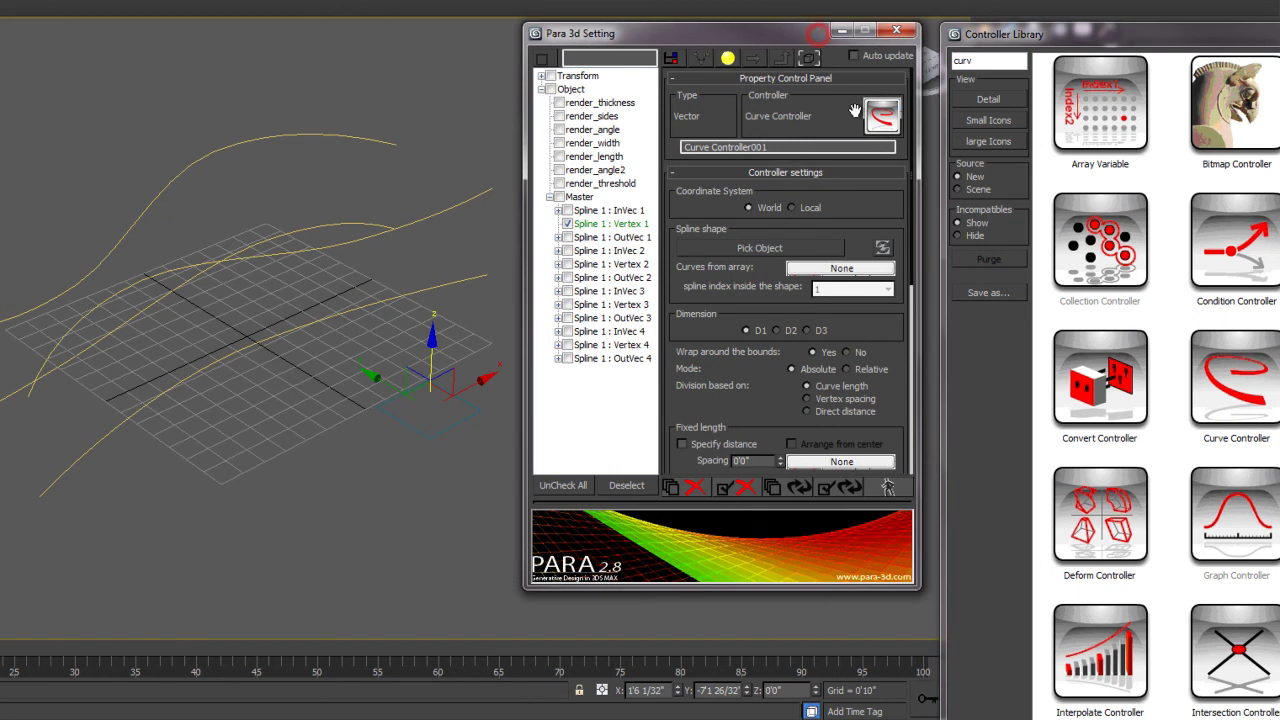
# Use the upper rear curve as the spline shape for Vertex 1's controller, apply its animation and uncheck Vertex 1.
pyautogui.click(757, 250)
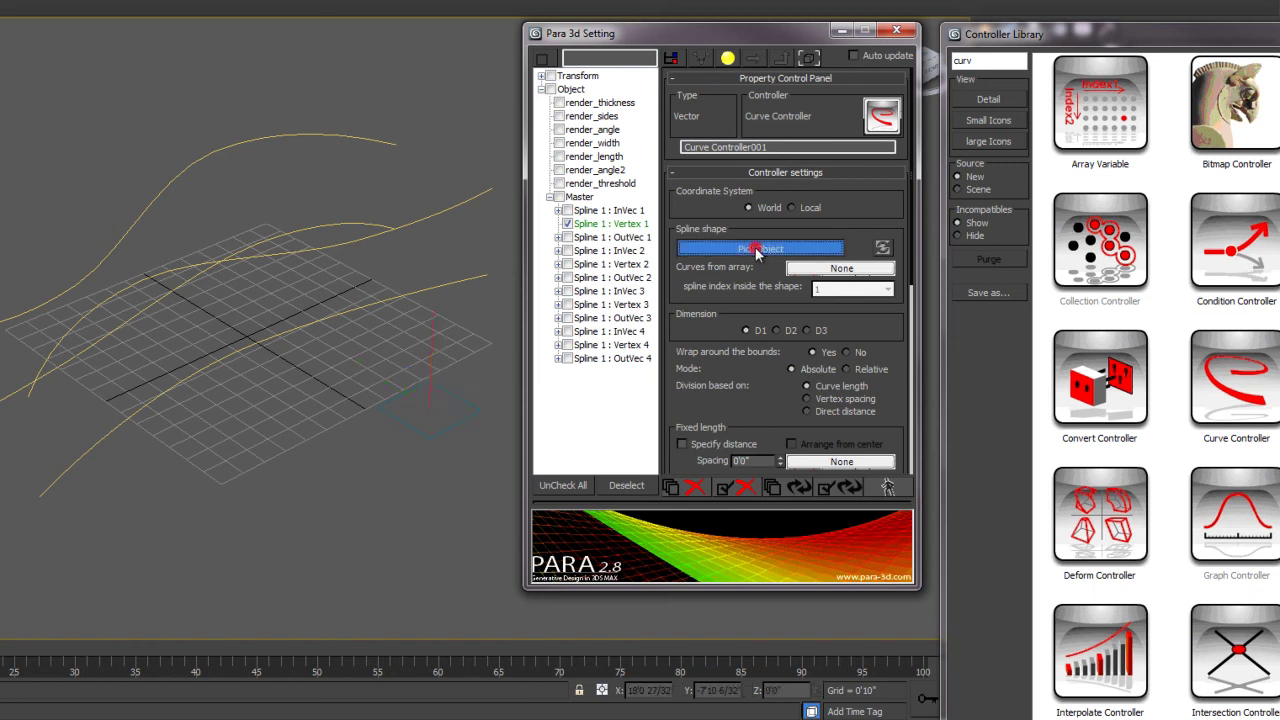
pyautogui.click(216, 147)
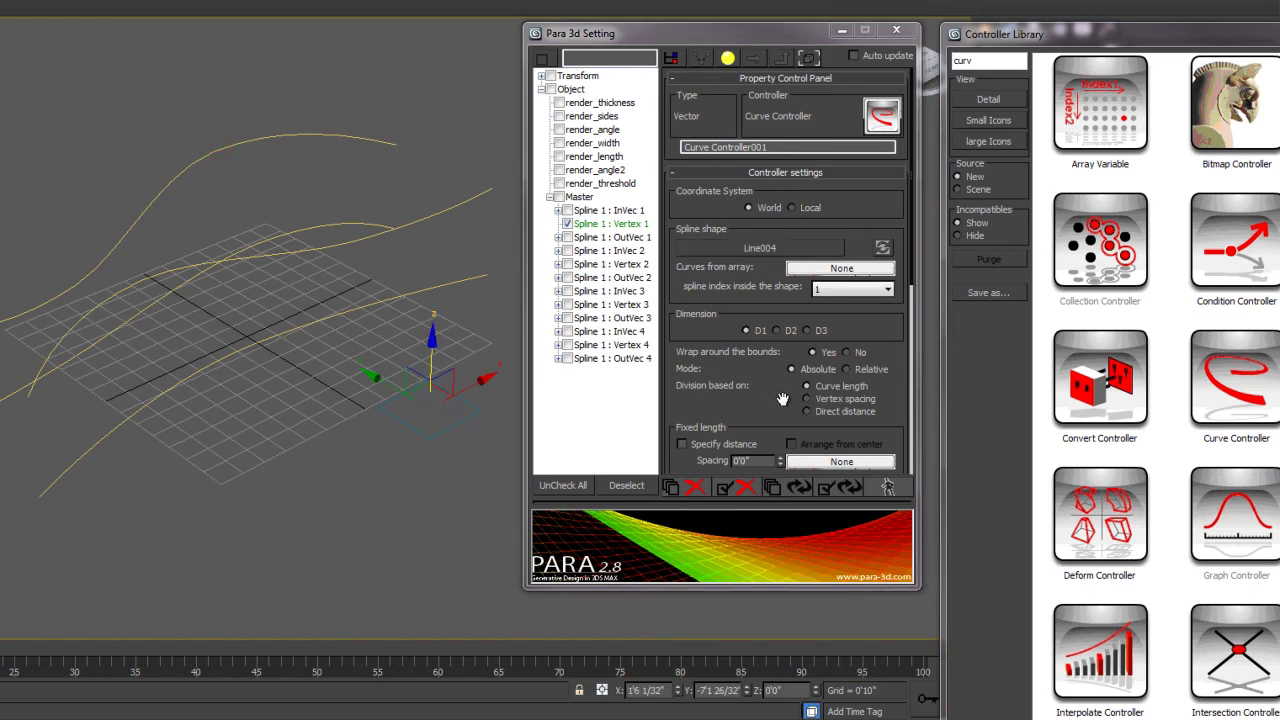
pyautogui.scroll(-3, 865, 430)
pyautogui.click(888, 488)
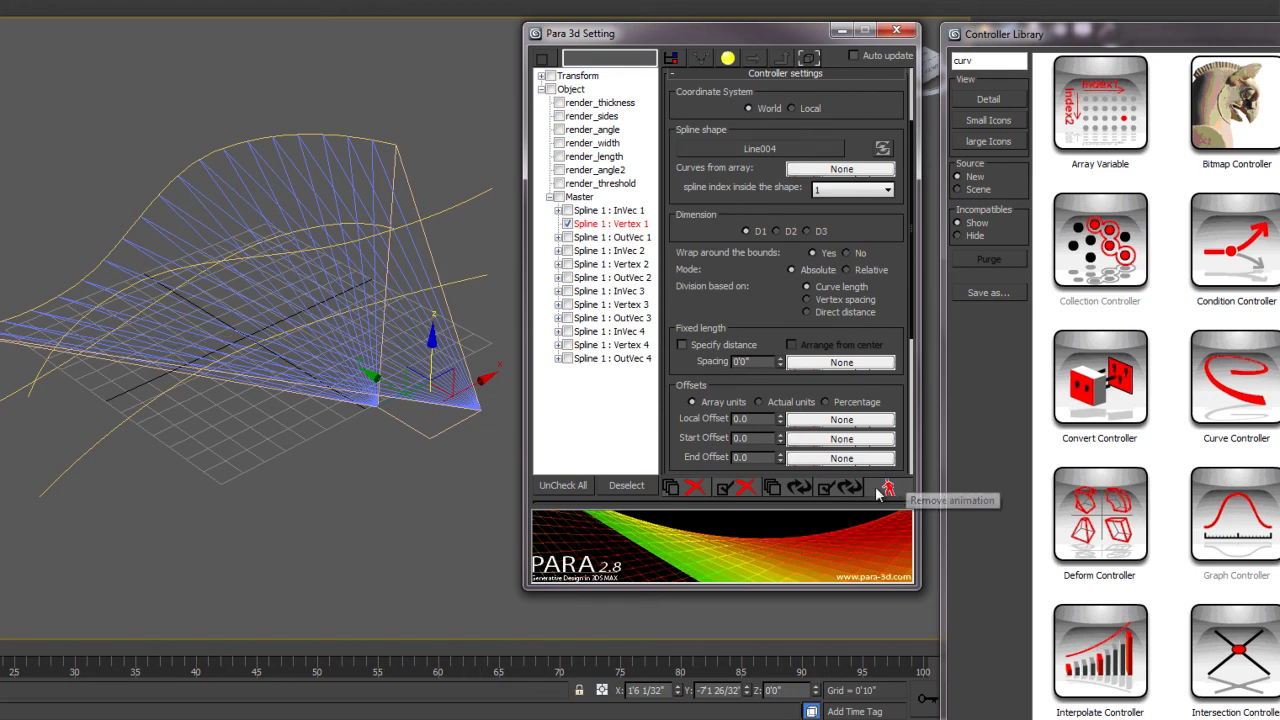
pyautogui.click(567, 224)
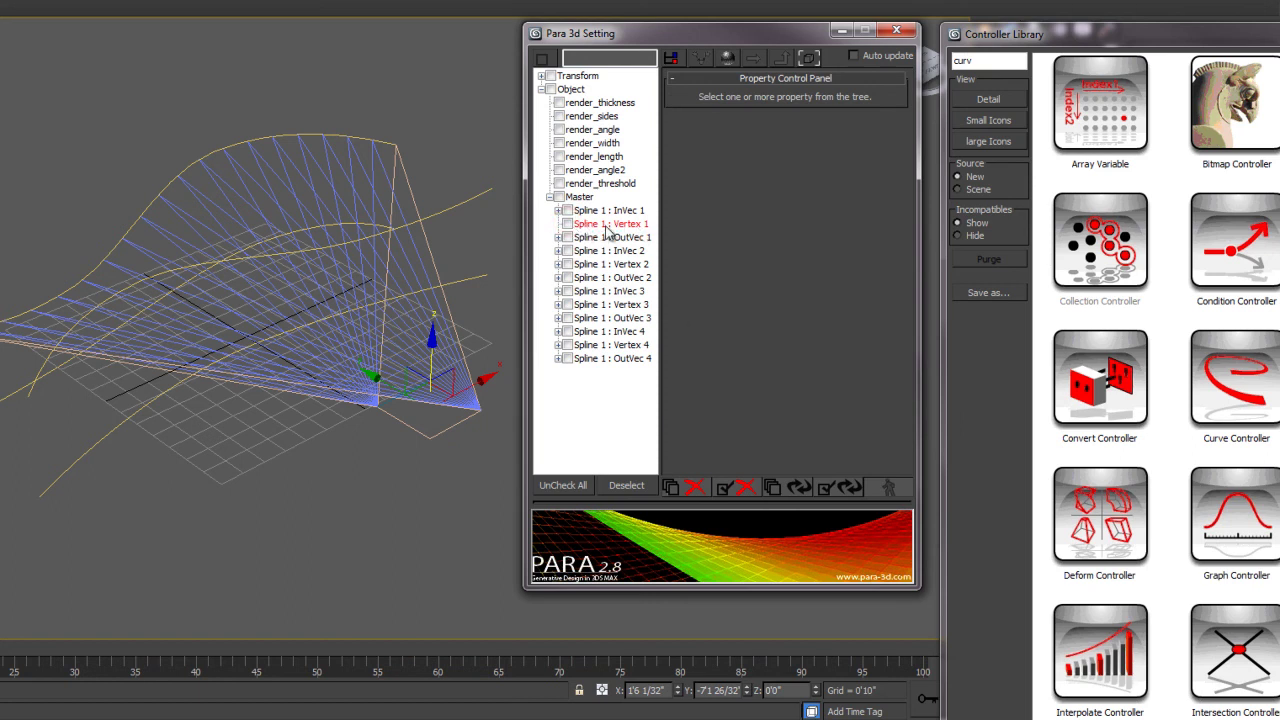
# Give Spline 1 : Vertex 2 a Curve Controller following the lower rear curve, apply its animation and uncheck Vertex 2.
pyautogui.click(567, 264)
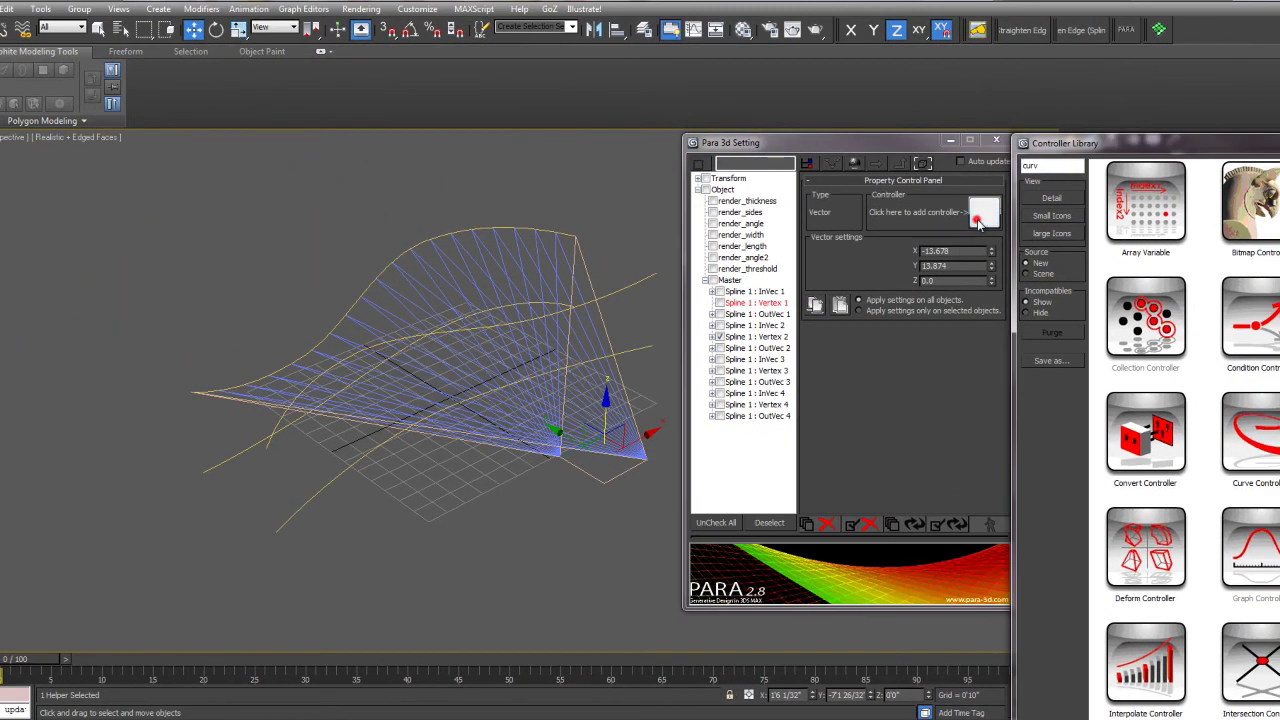
pyautogui.click(1068, 169)
pyautogui.moveTo(1150, 225); pyautogui.dragTo(989, 223)
pyautogui.click(898, 324)
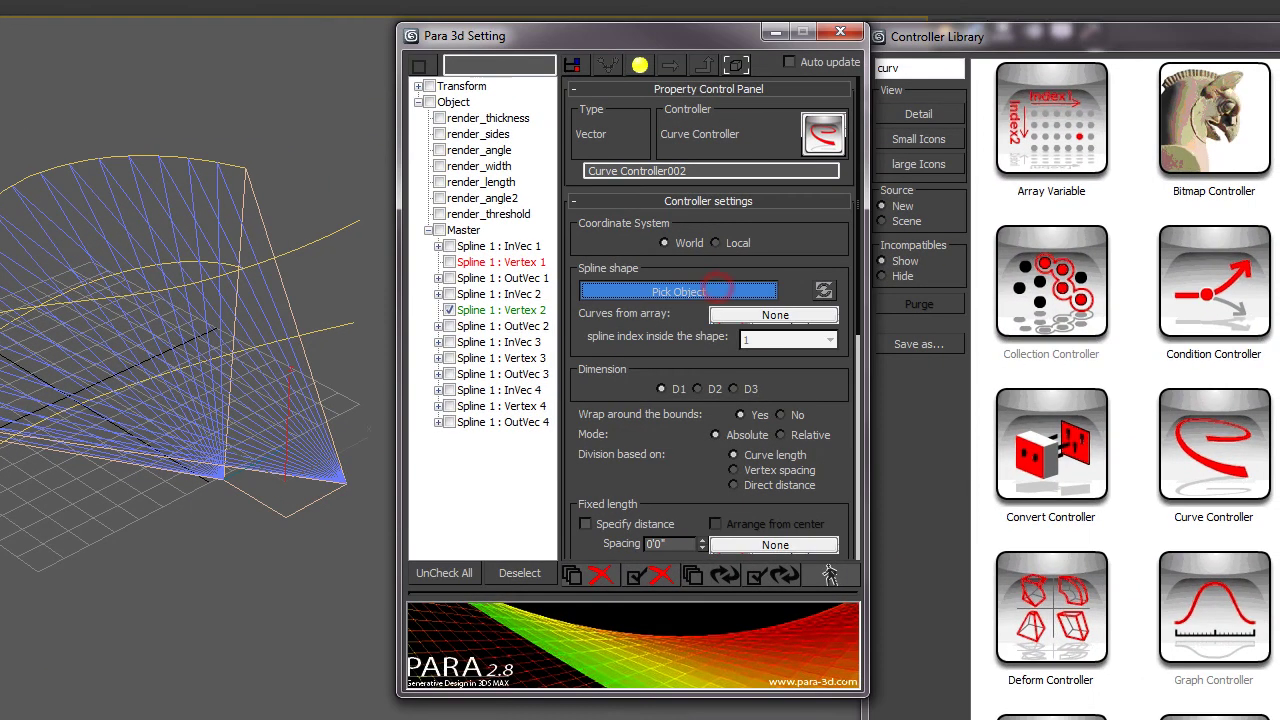
pyautogui.click(830, 576)
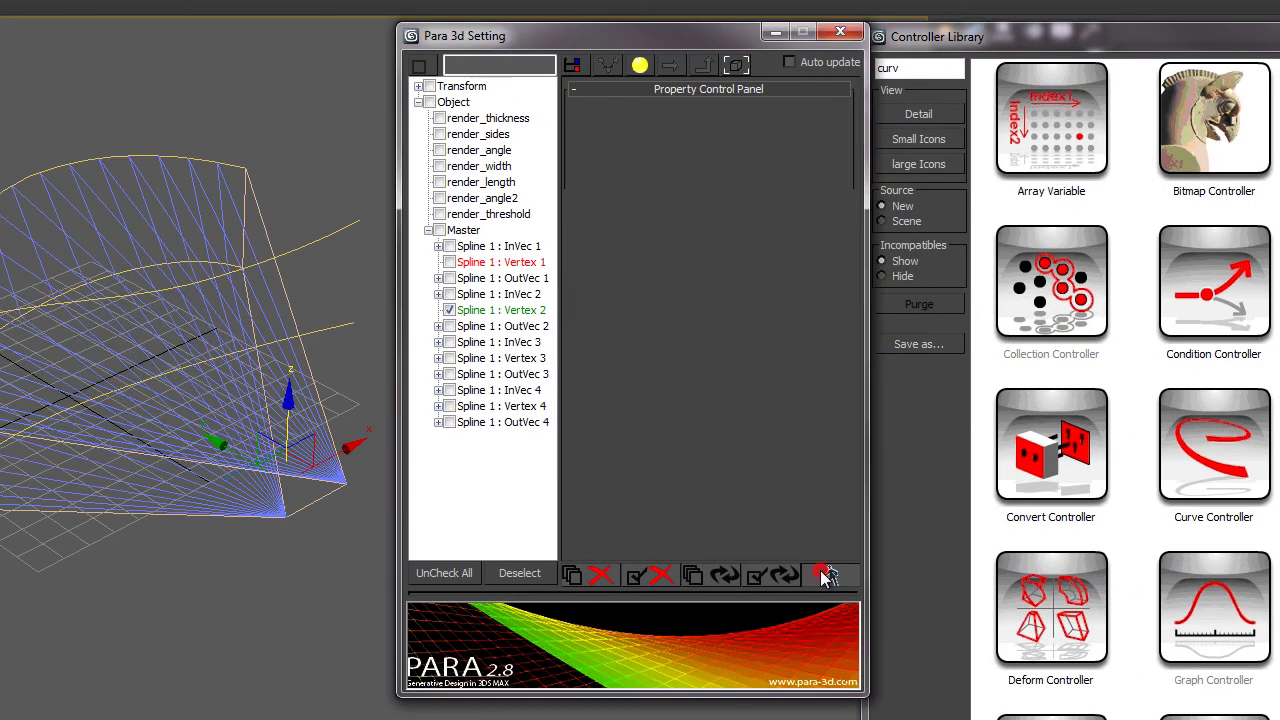
pyautogui.click(449, 310)
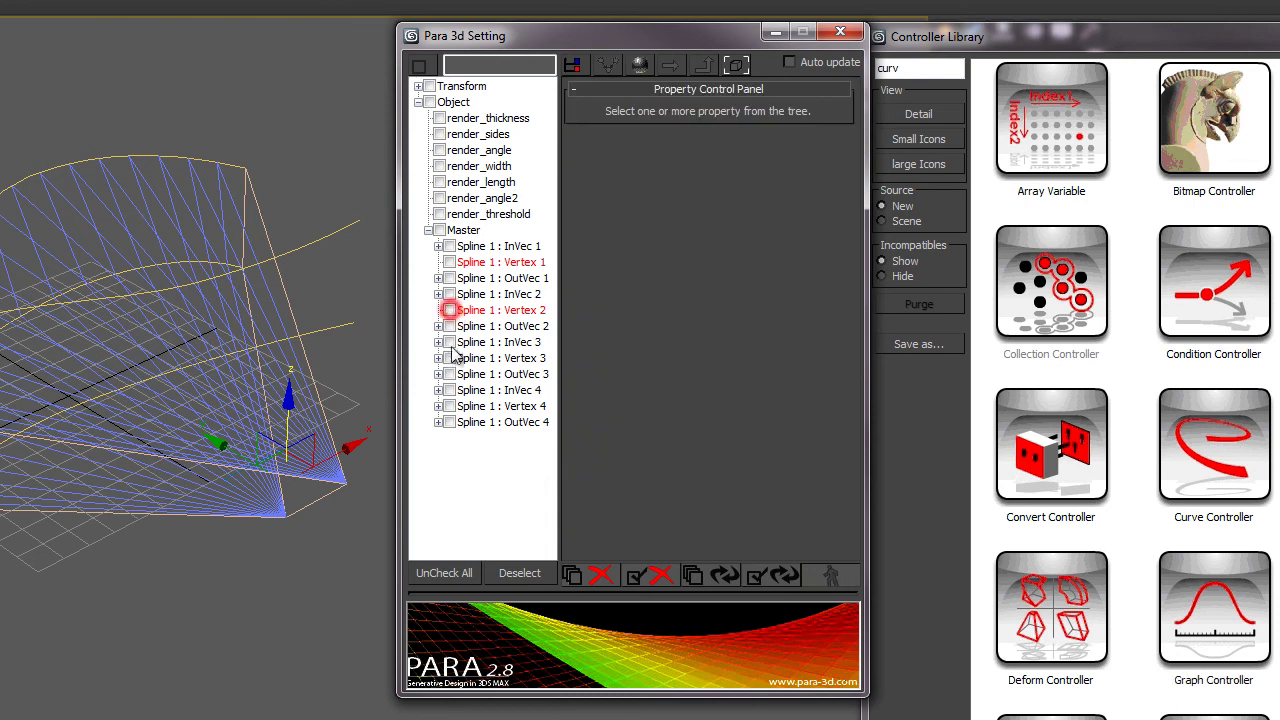
# Give Spline 1 : Vertex 3 a Curve Controller following the lower front curve, apply its animation and uncheck Vertex 3.
pyautogui.click(449, 358)
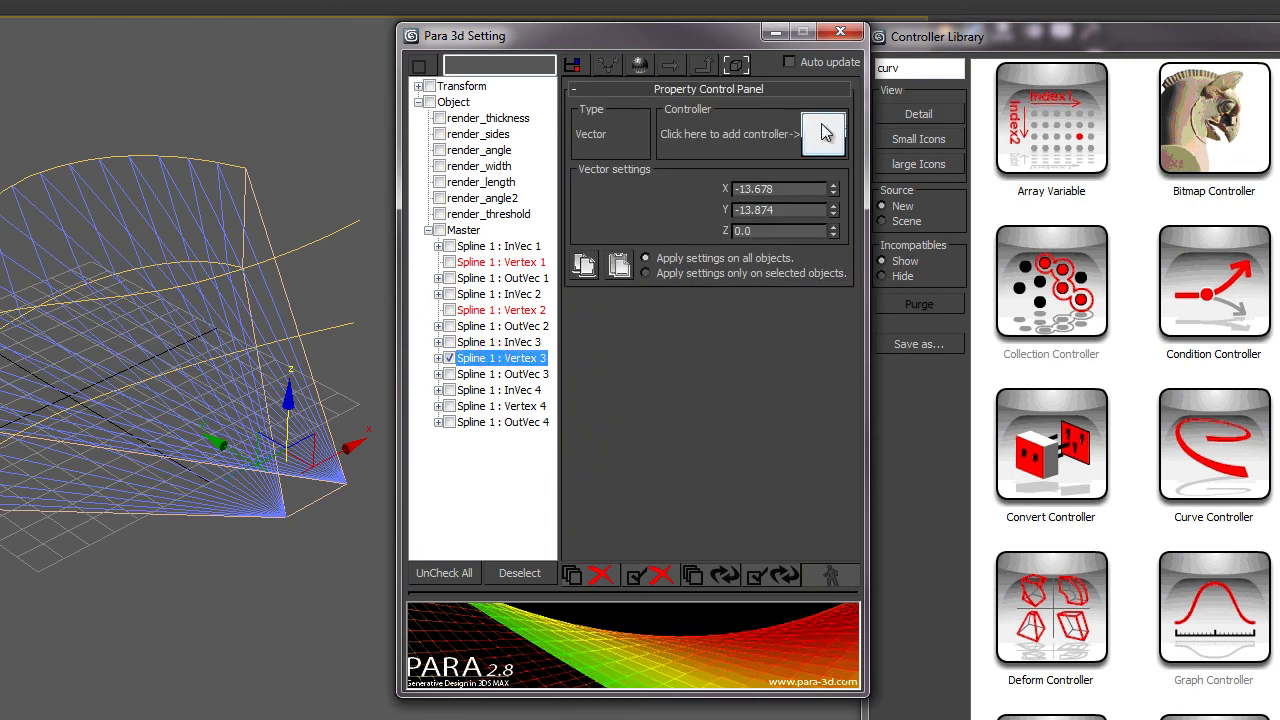
pyautogui.click(823, 127)
pyautogui.click(911, 69)
pyautogui.moveTo(1056, 142); pyautogui.dragTo(825, 141)
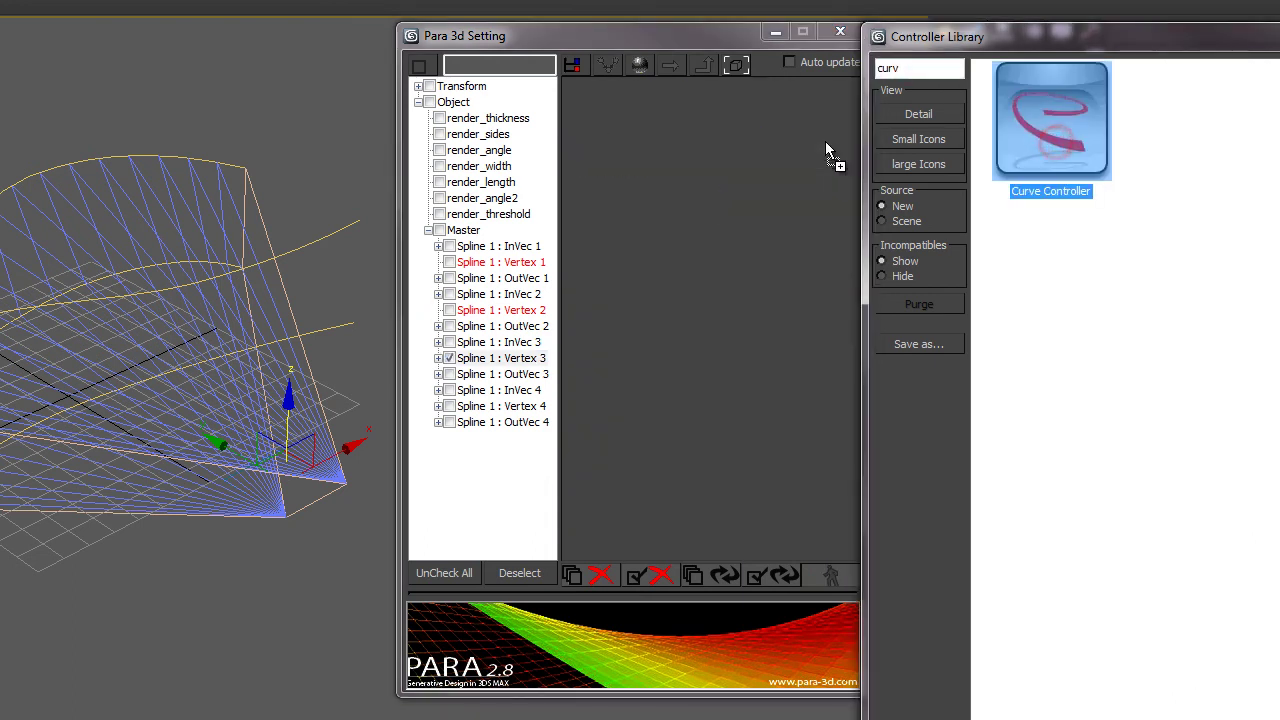
pyautogui.click(713, 287)
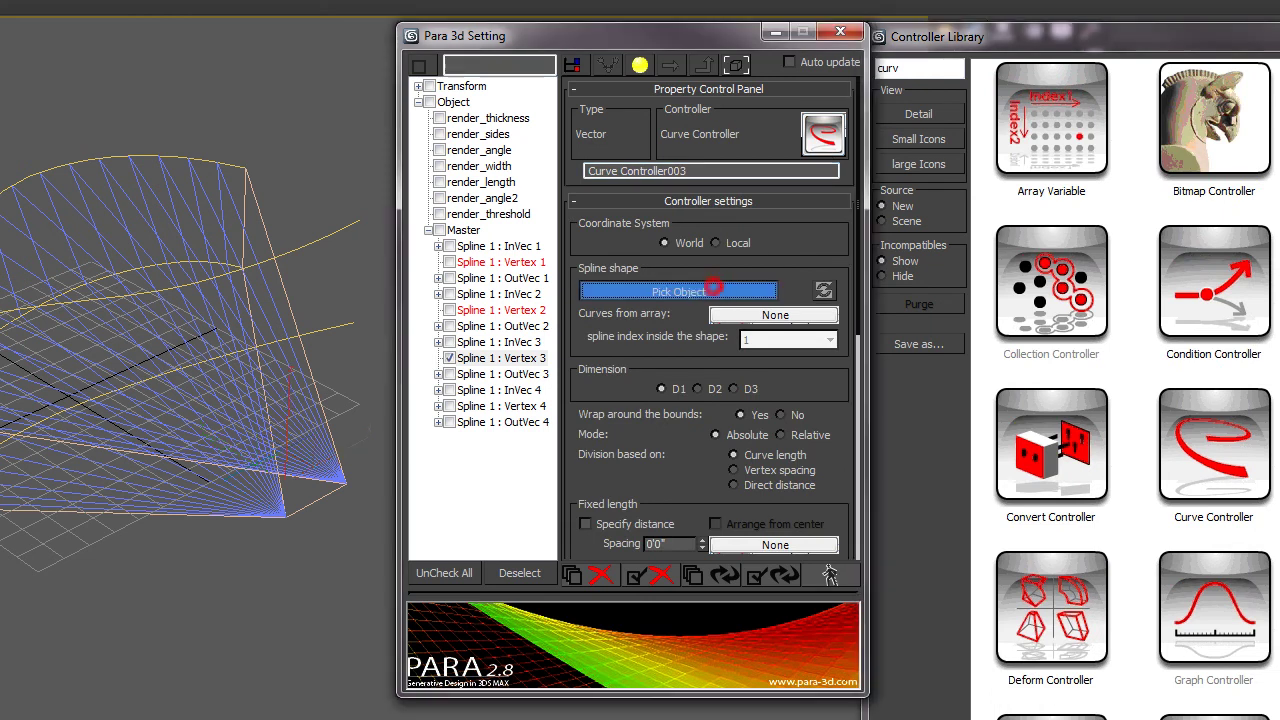
pyautogui.click(830, 575)
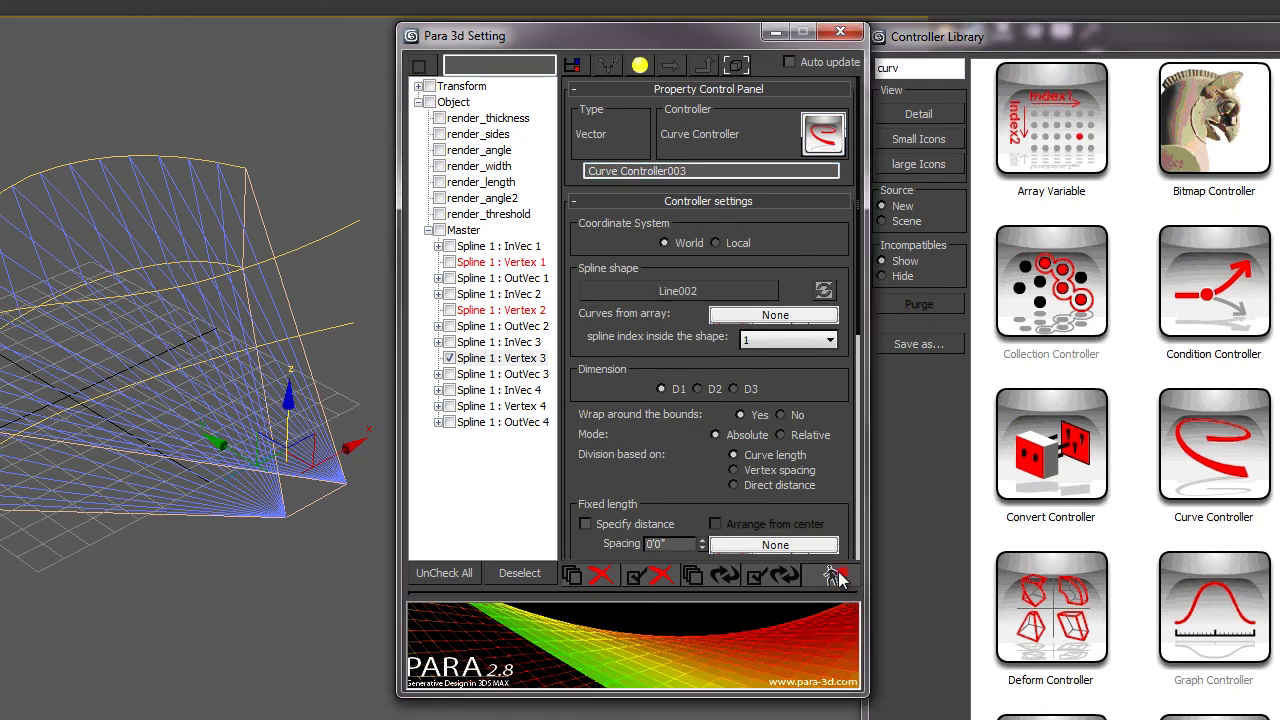
pyautogui.click(449, 358)
# Give Spline 1 : Vertex 4 a Curve Controller following the upper front curve and apply its animation.
pyautogui.click(466, 406)
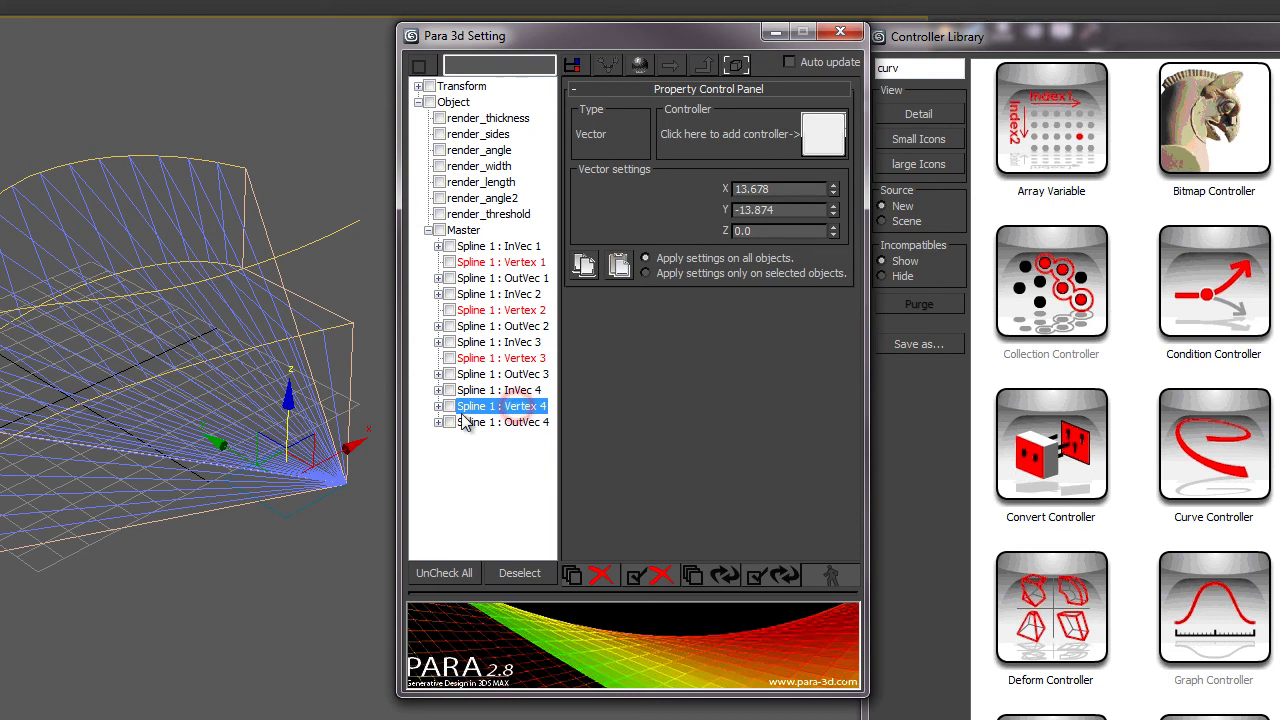
pyautogui.click(449, 406)
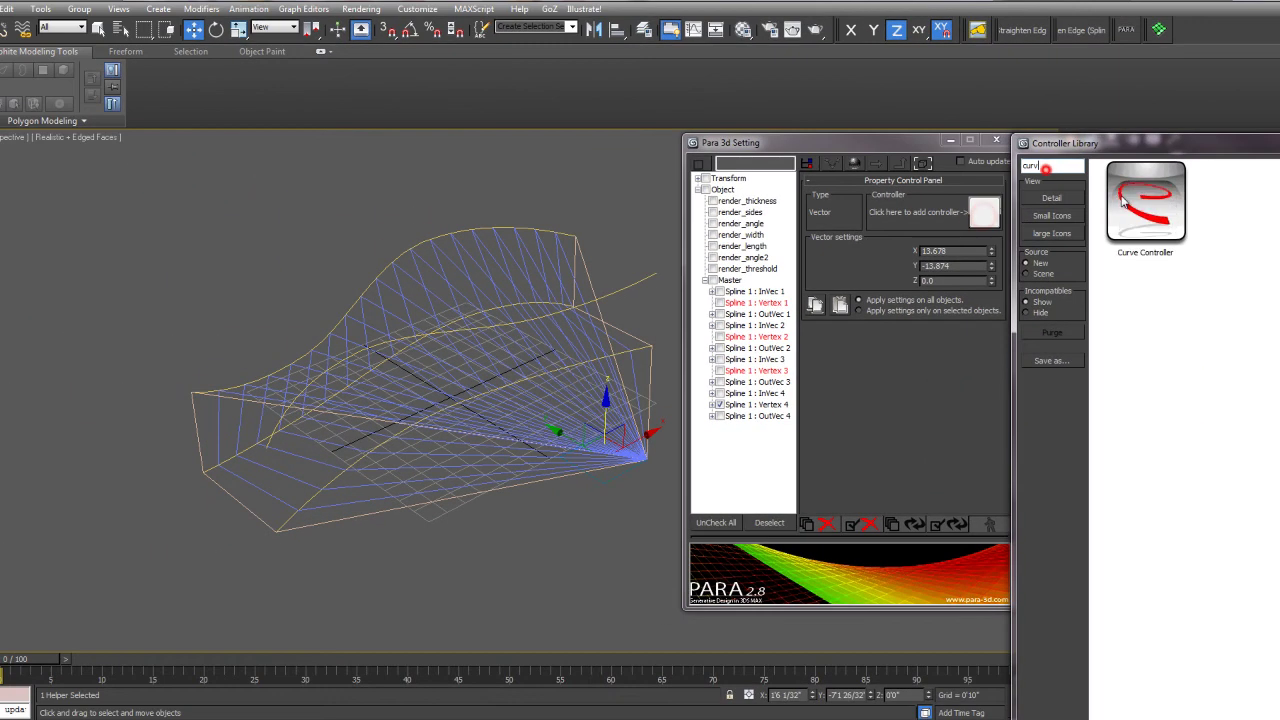
pyautogui.moveTo(1132, 182); pyautogui.dragTo(960, 200)
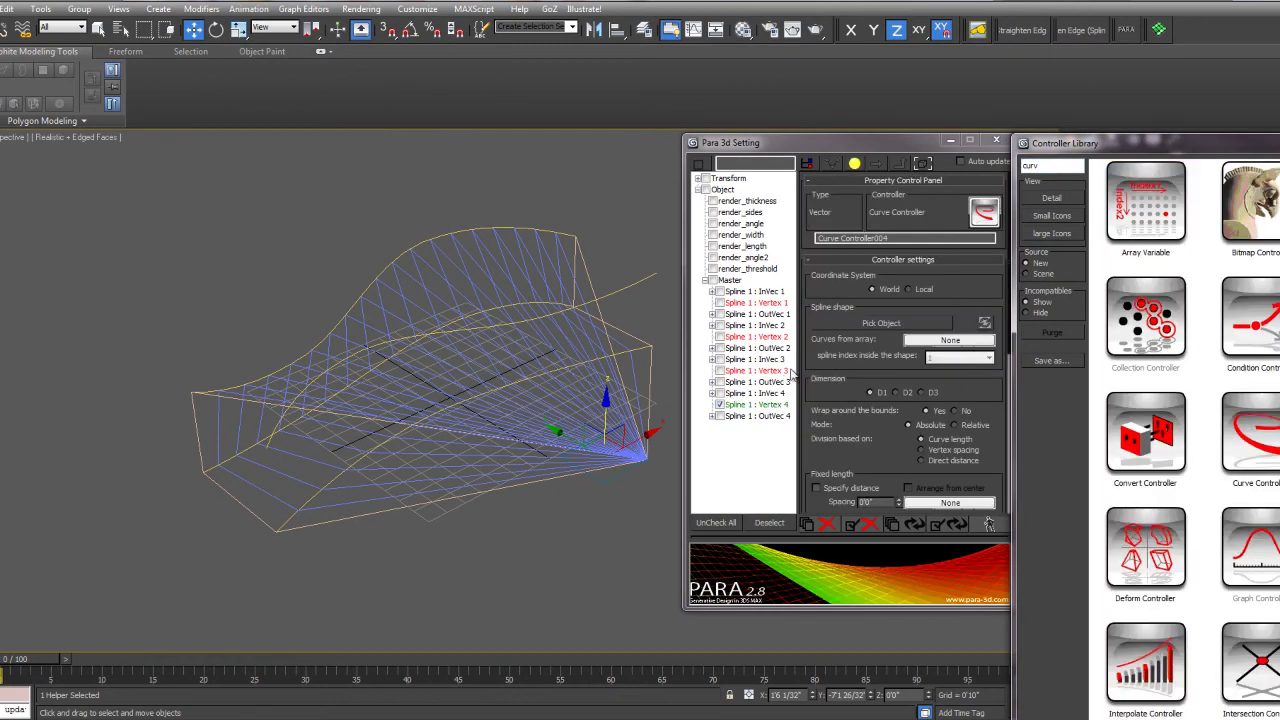
pyautogui.click(924, 322)
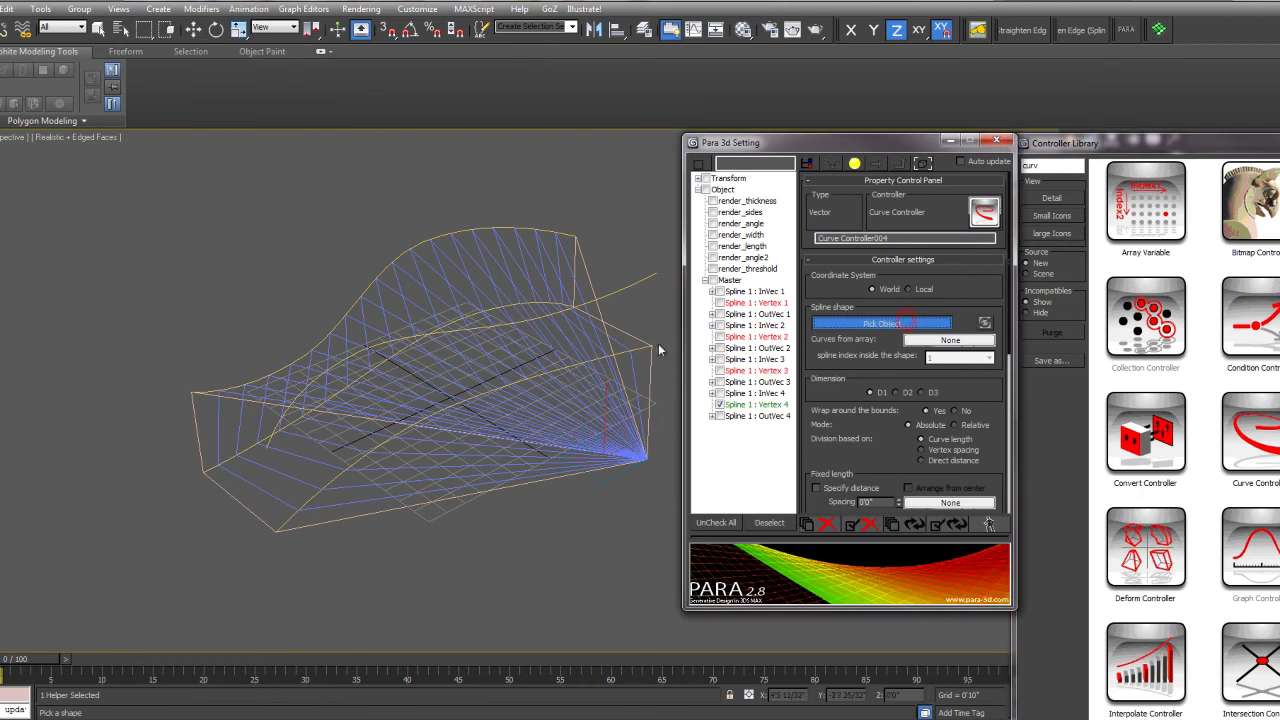
pyautogui.click(633, 287)
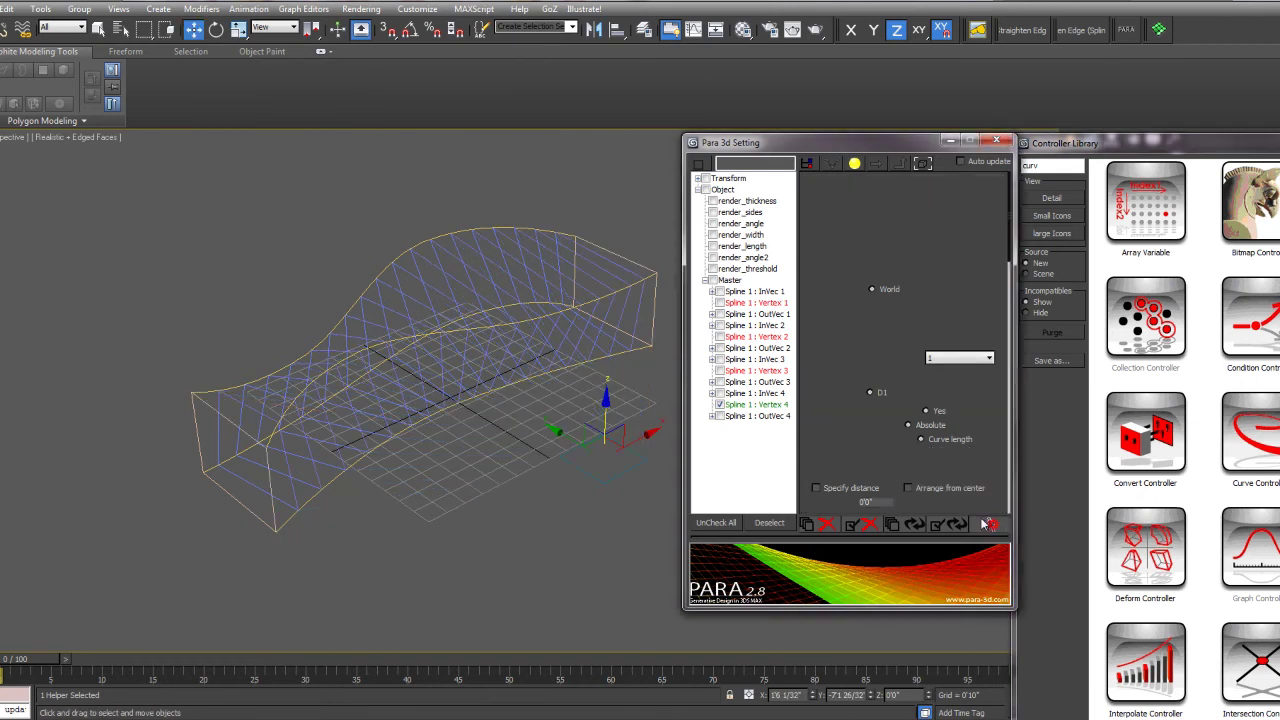
pyautogui.keyDown('alt'); pyautogui.moveTo(536, 492); pyautogui.dragTo(253, 403, button='middle'); pyautogui.keyUp('alt')
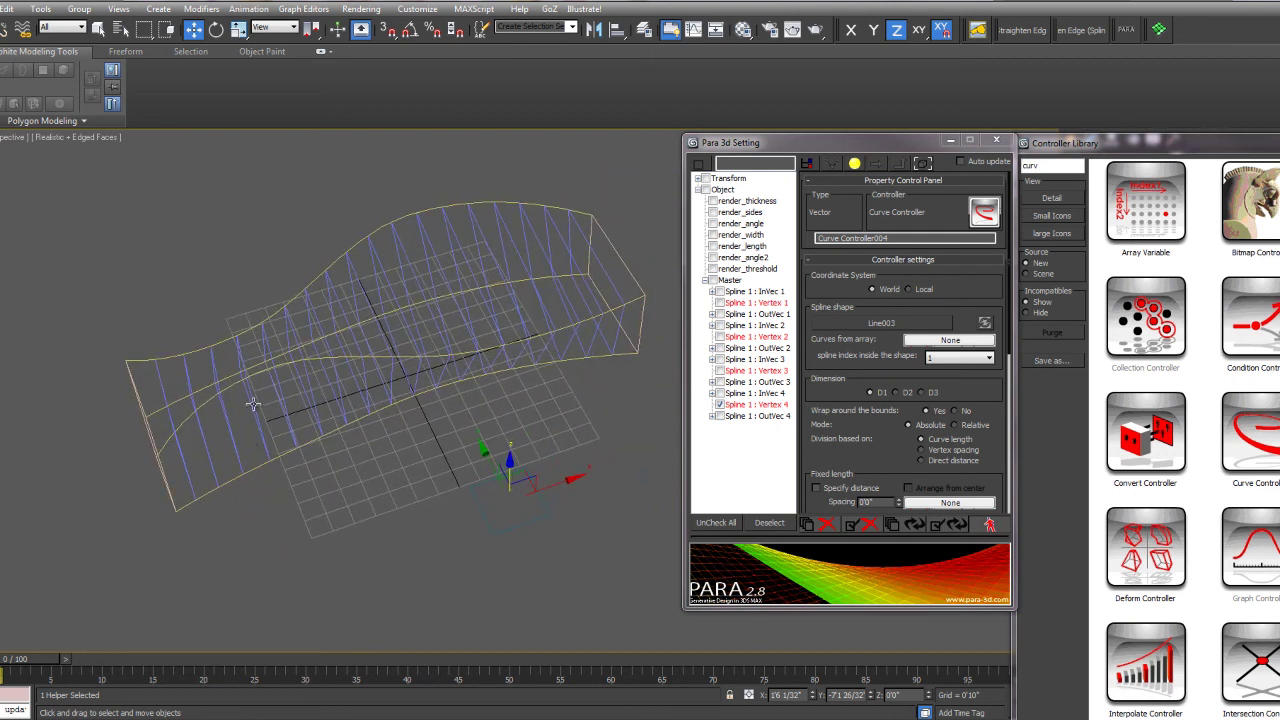
pyautogui.keyDown('alt'); pyautogui.moveTo(629, 274); pyautogui.dragTo(573, 297, button='middle'); pyautogui.keyUp('alt')
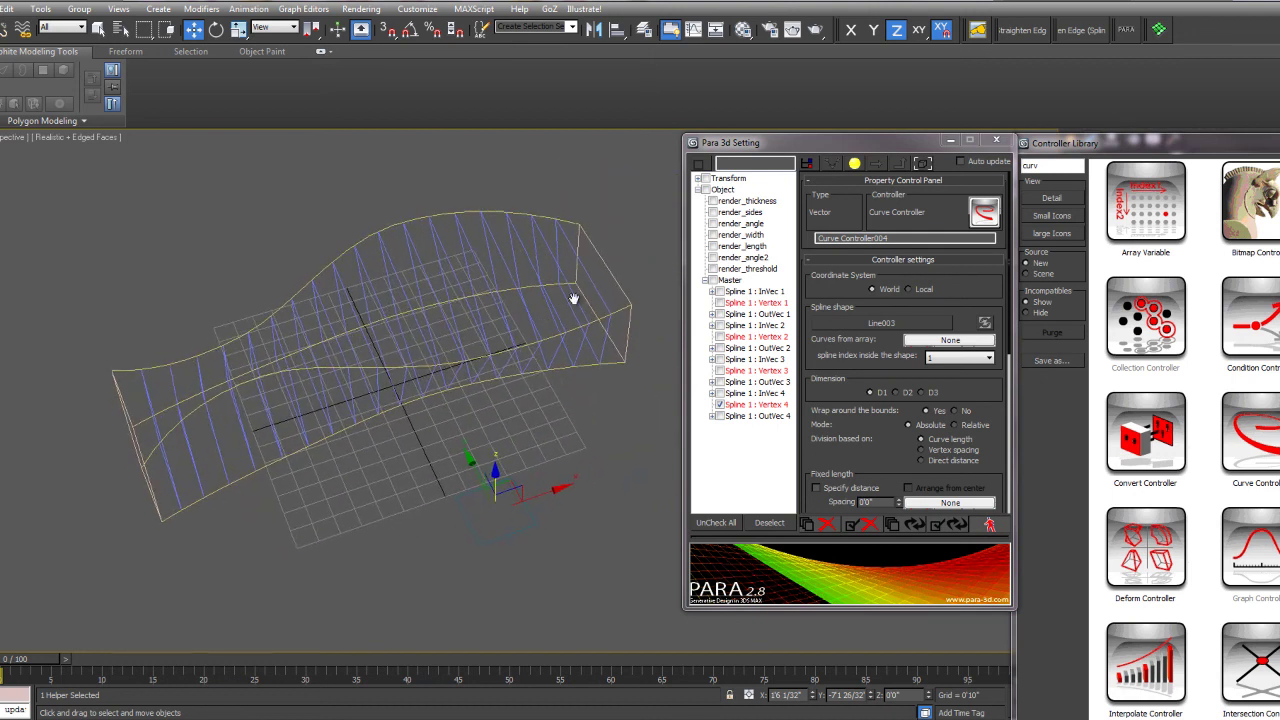
# Close the Para 3d Setting and Controller Library windows and deselect the array object.
pyautogui.click(997, 140)
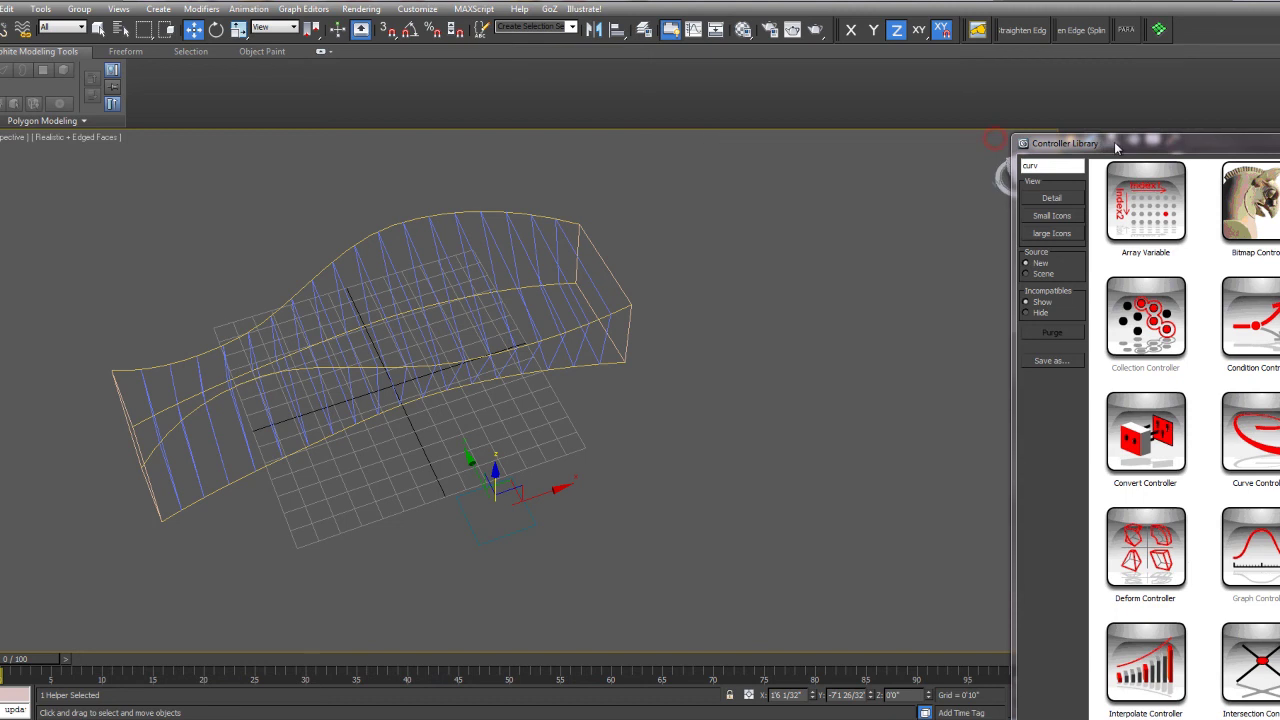
pyautogui.moveTo(1114, 142); pyautogui.dragTo(935, 135)
pyautogui.click(1233, 132)
pyautogui.click(776, 250)
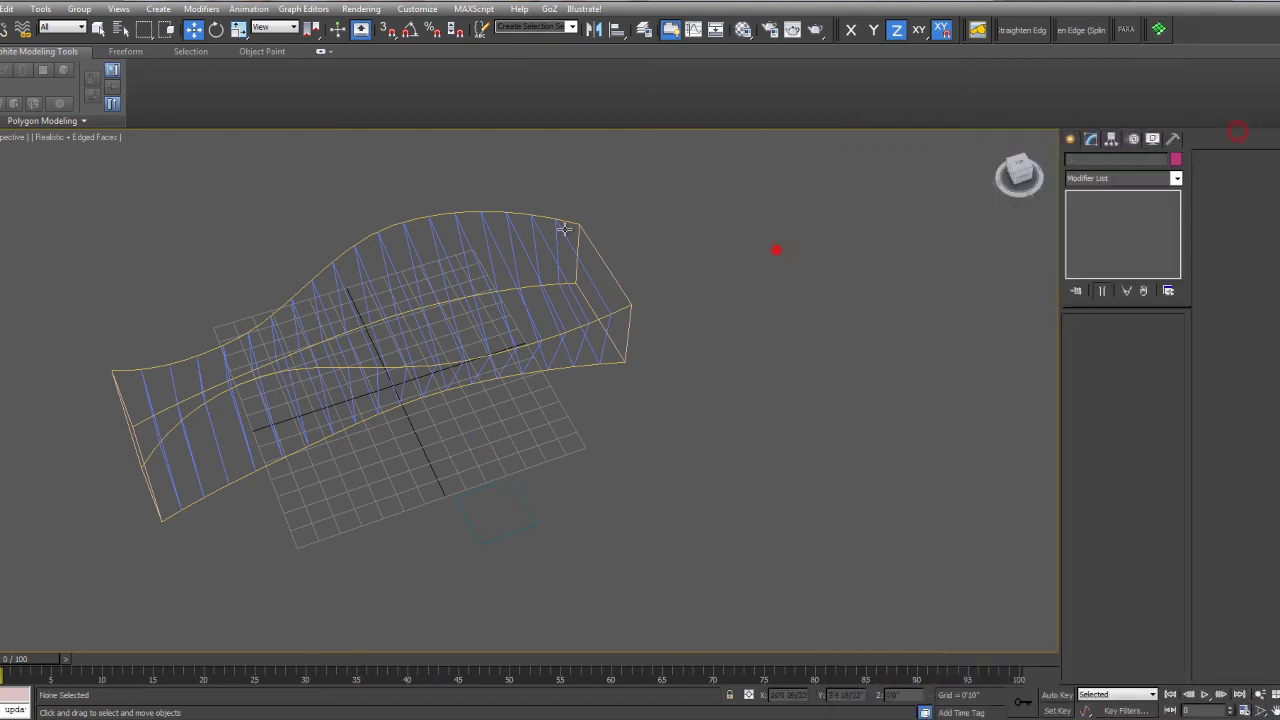
# Raise the crest vertex of the upper rear curve to a height of about 7'2" to reshape the frames.
pyautogui.click(507, 216)
pyautogui.keyDown('alt'); pyautogui.moveTo(507, 216); pyautogui.dragTo(523, 305, button='middle'); pyautogui.keyUp('alt')
pyautogui.click(1100, 207)
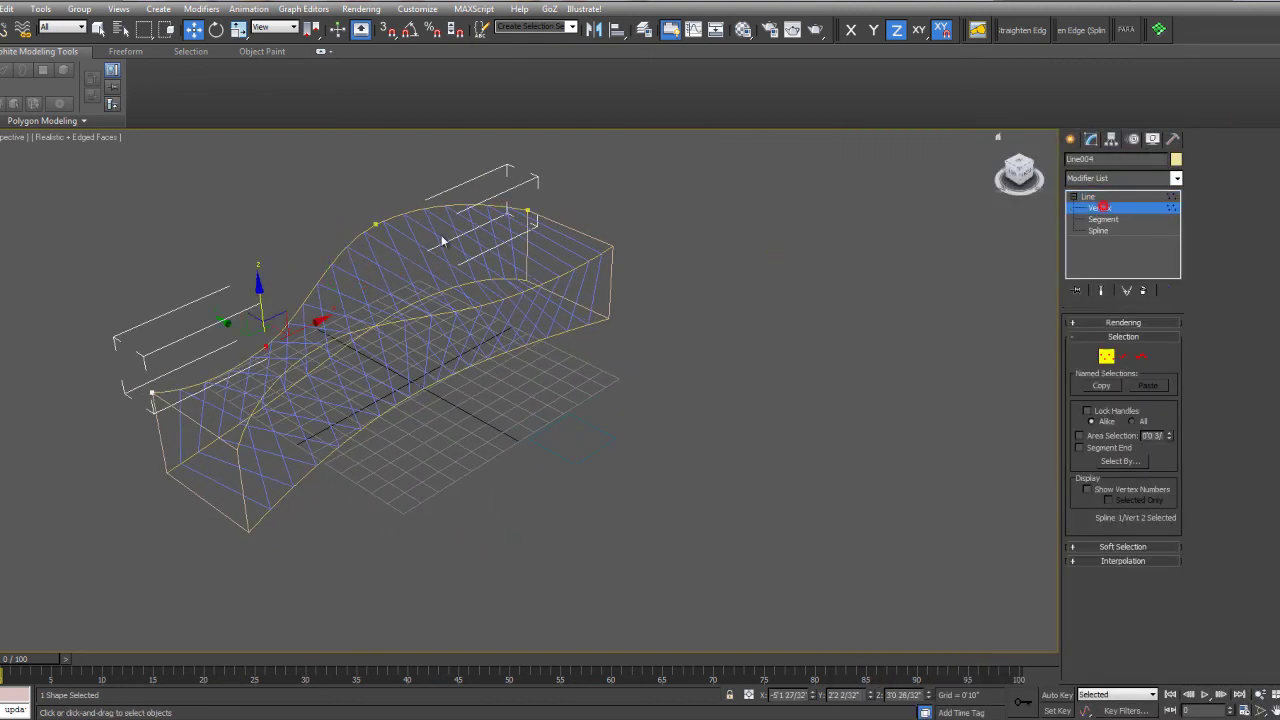
pyautogui.moveTo(360, 194); pyautogui.dragTo(392, 243)
pyautogui.moveTo(391, 258); pyautogui.dragTo(441, 300, button='middle')
pyautogui.moveTo(391, 250); pyautogui.dragTo(450, 182)
pyautogui.moveTo(449, 409)
pyautogui.keyDown('alt'); pyautogui.mouseDown(button='middle')
pyautogui.moveTo(483, 374)
pyautogui.moveTo(432, 398)
pyautogui.mouseUp(button='middle'); pyautogui.keyUp('alt')
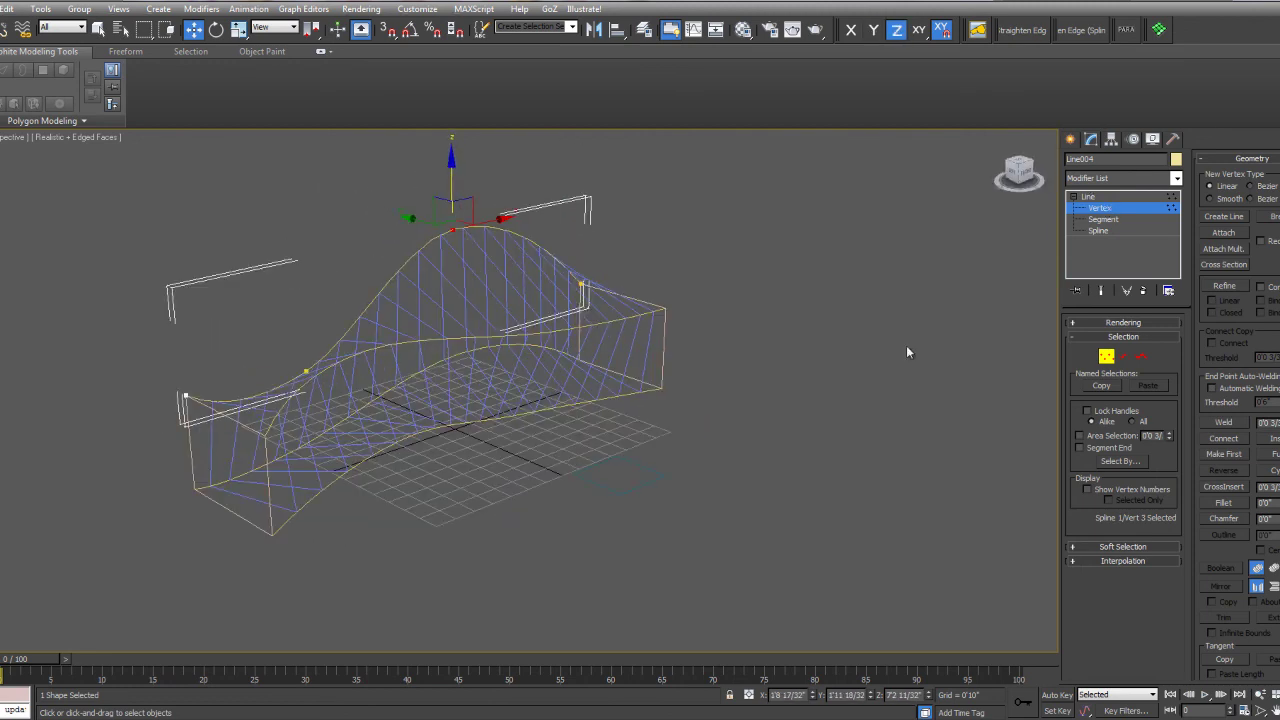